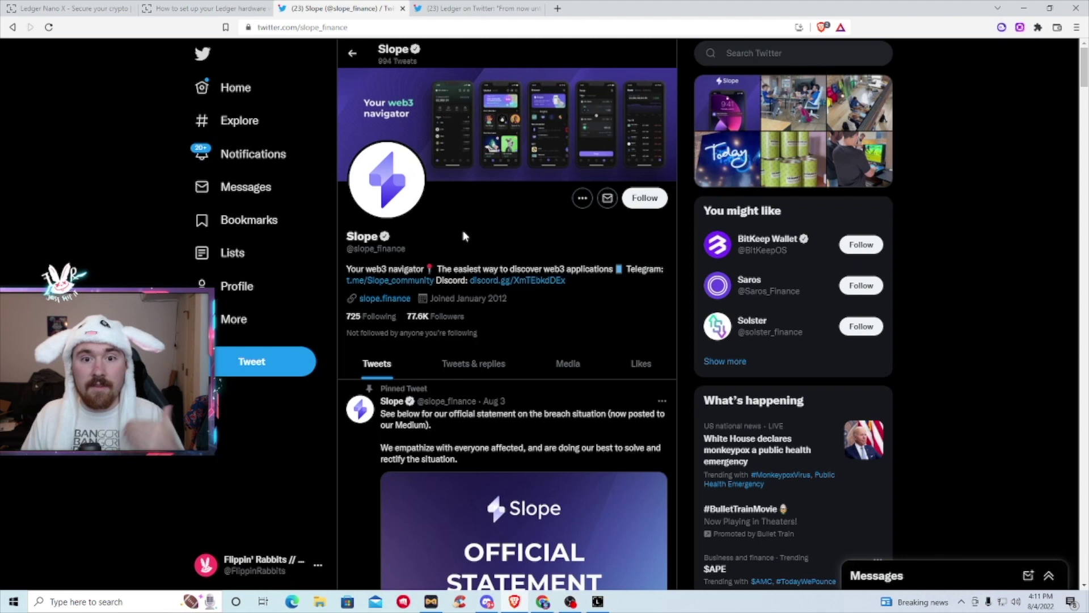
# Go from the Ledger promo tweet to the Ledger shop page comparing Nano X and Nano S Plus
pyautogui.click(448, 8)
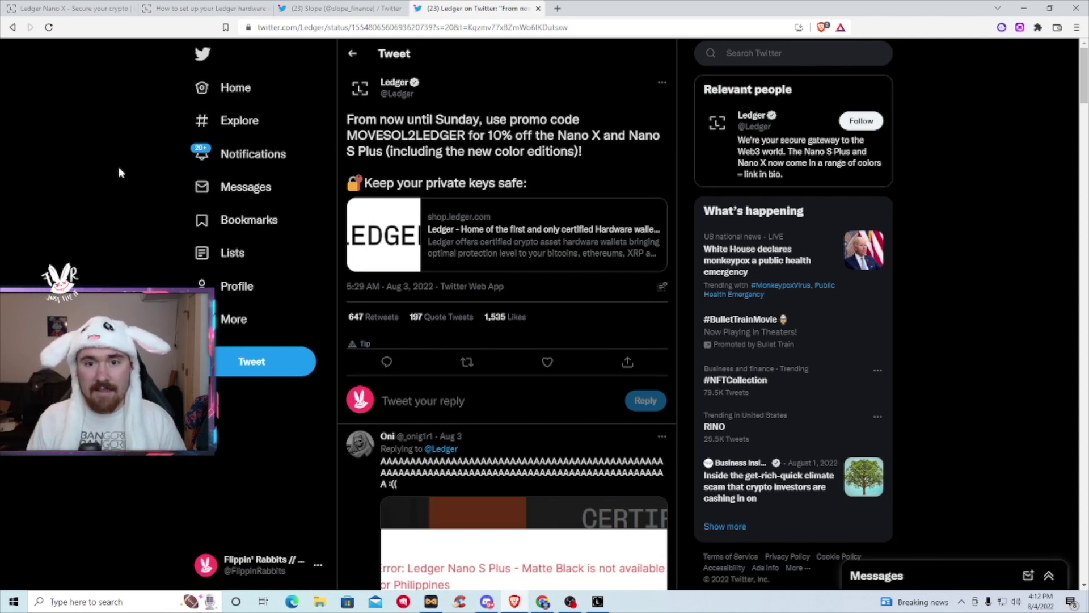
pyautogui.hotkey('ctrl', '1')
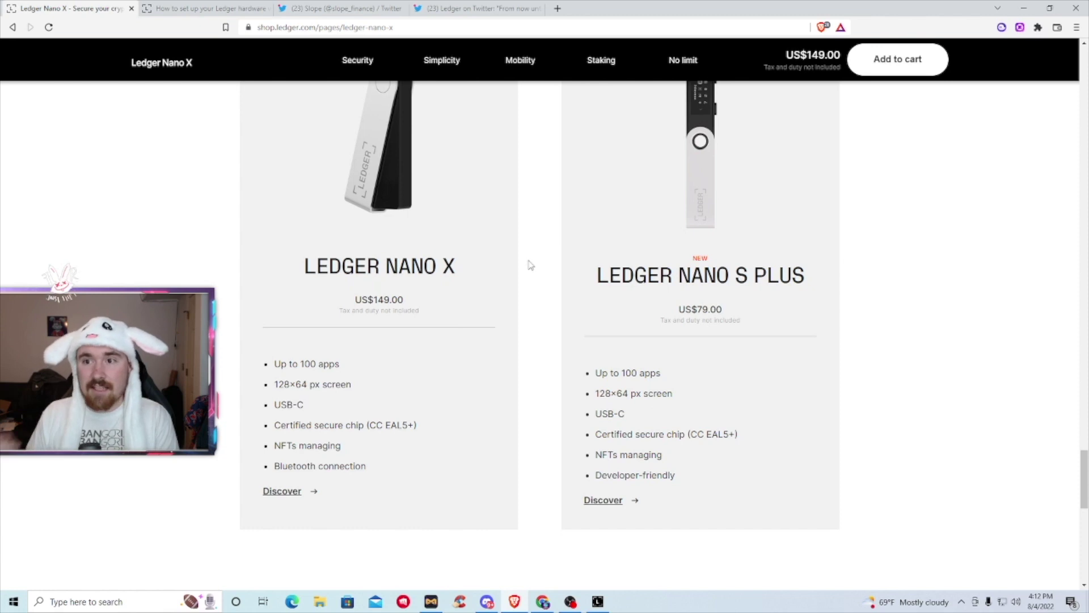
# Move from the Ledger shop page to the Ledger setup guide tab
pyautogui.hotkey('ctrl', 'Tab')
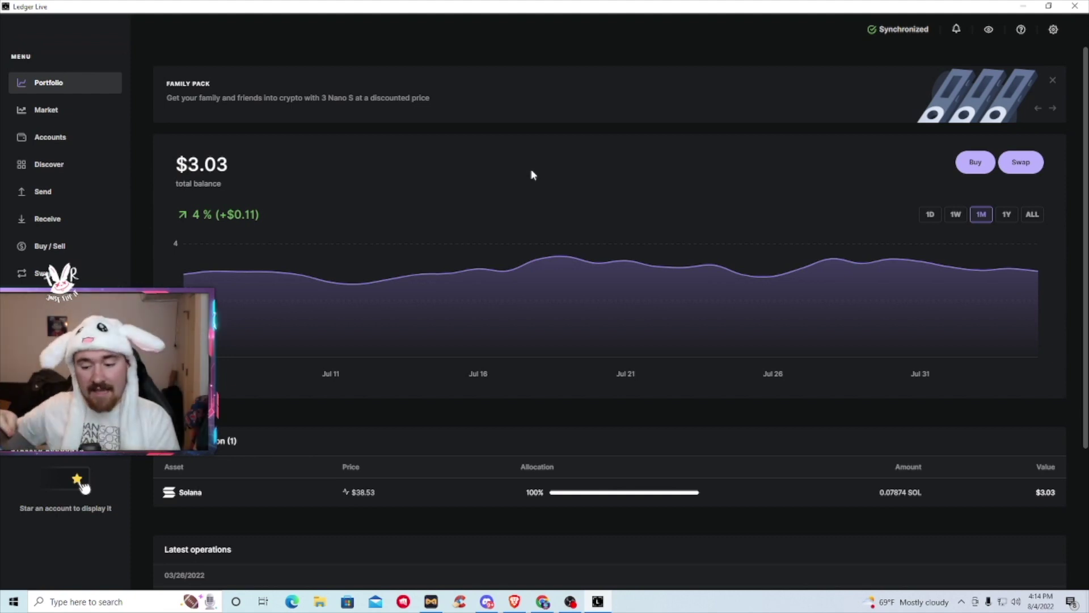
pyautogui.moveTo(810, 256)
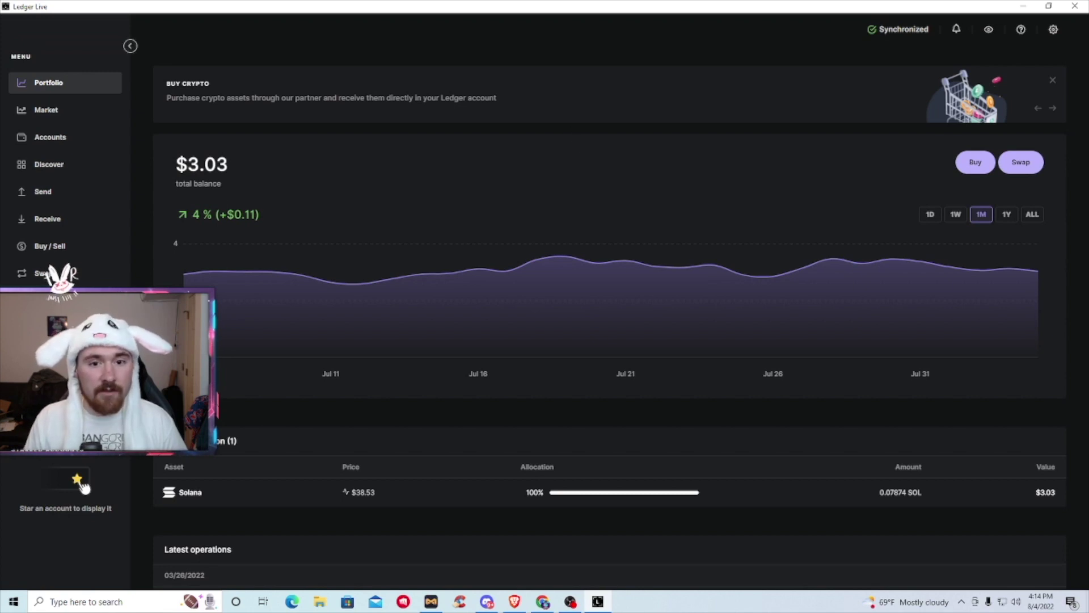
pyautogui.click(42, 273)
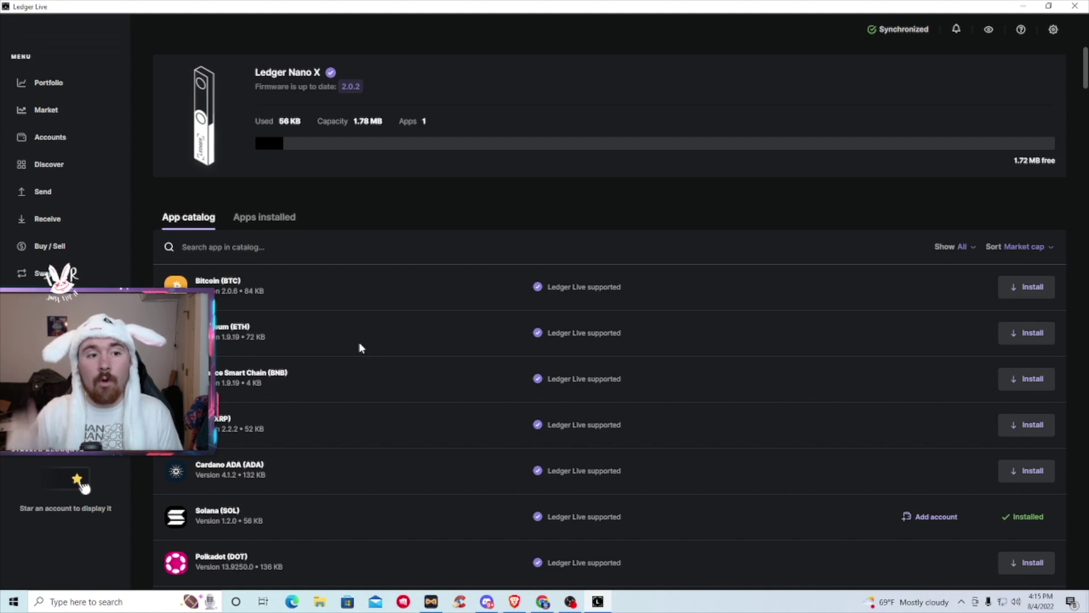
pyautogui.scroll(-2, 391, 367)
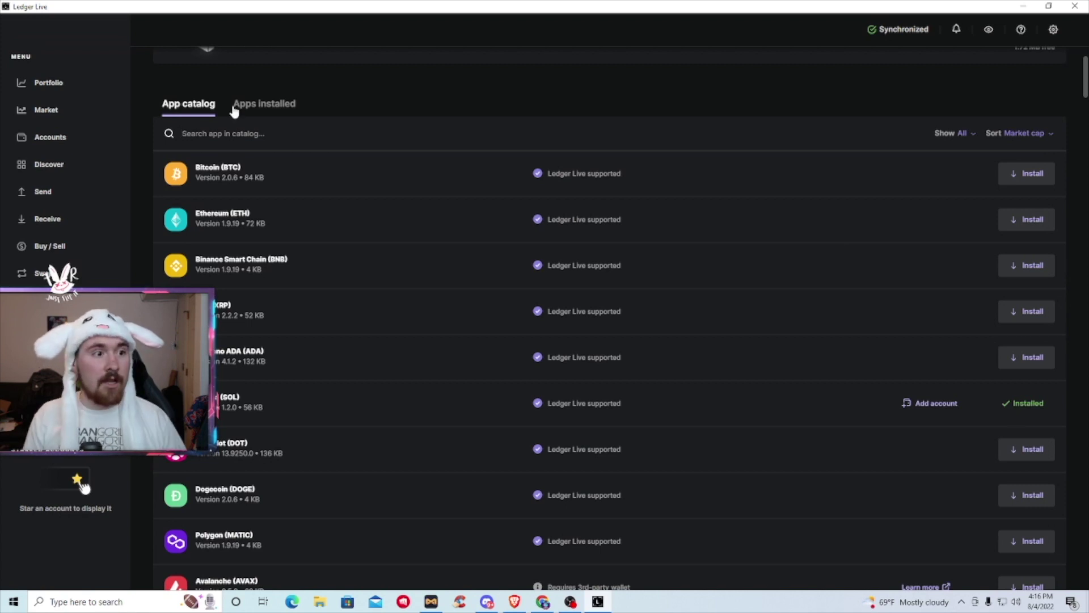
# Look over the Ledger Live portfolio, then bring up the Accounts list
pyautogui.click(46, 85)
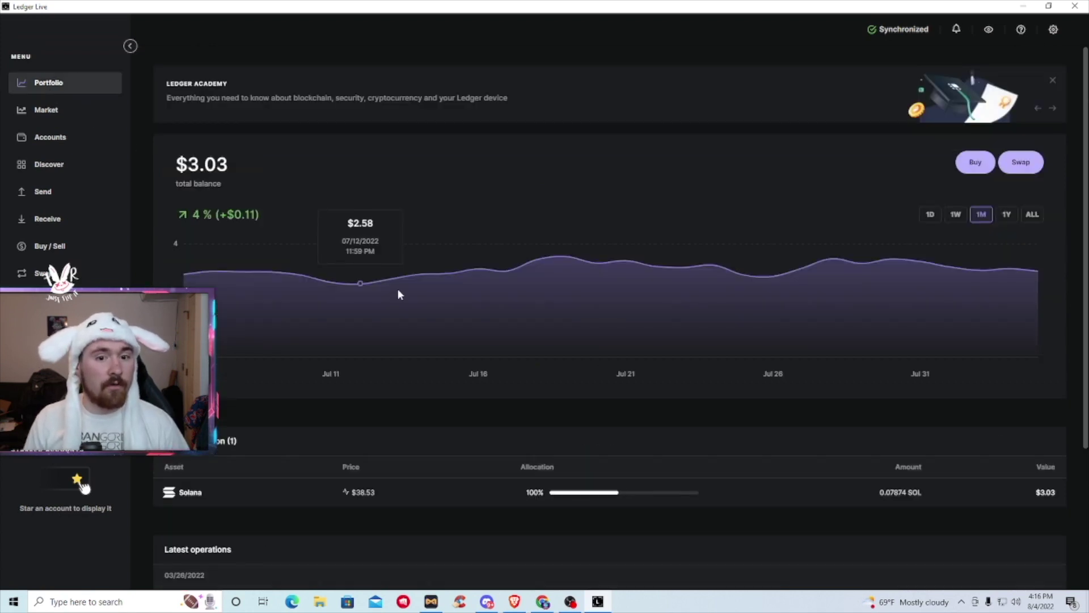
pyautogui.scroll(-3, 335, 357)
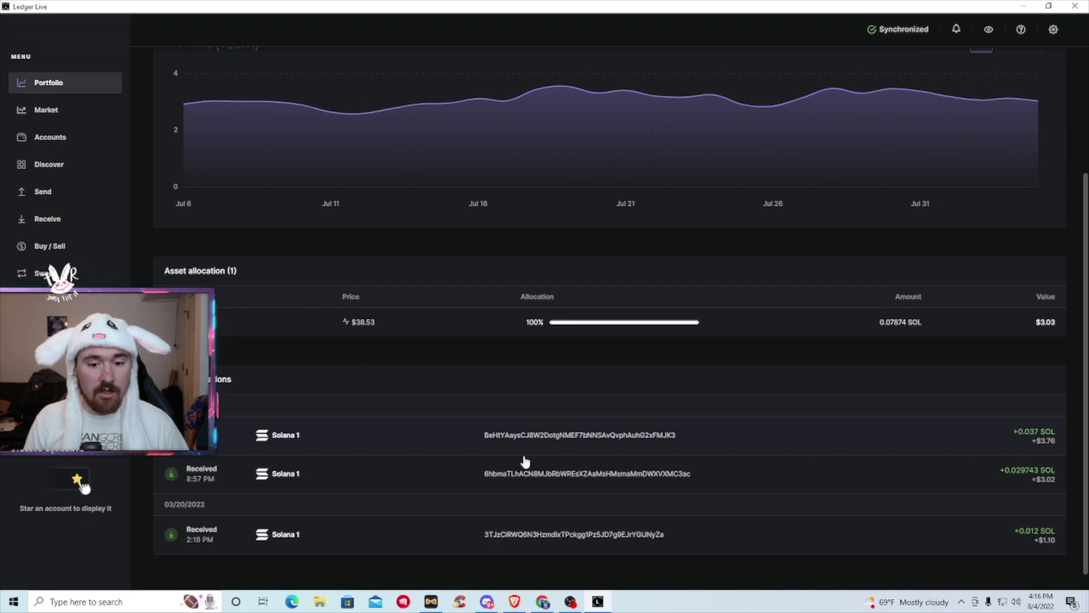
pyautogui.scroll(3, 520, 447)
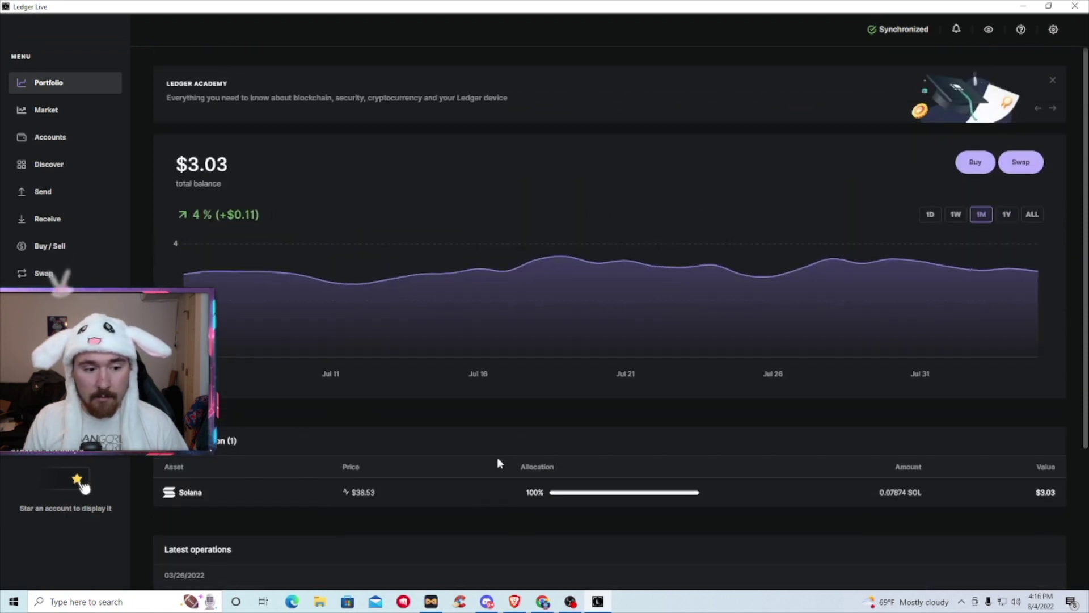
pyautogui.click(50, 138)
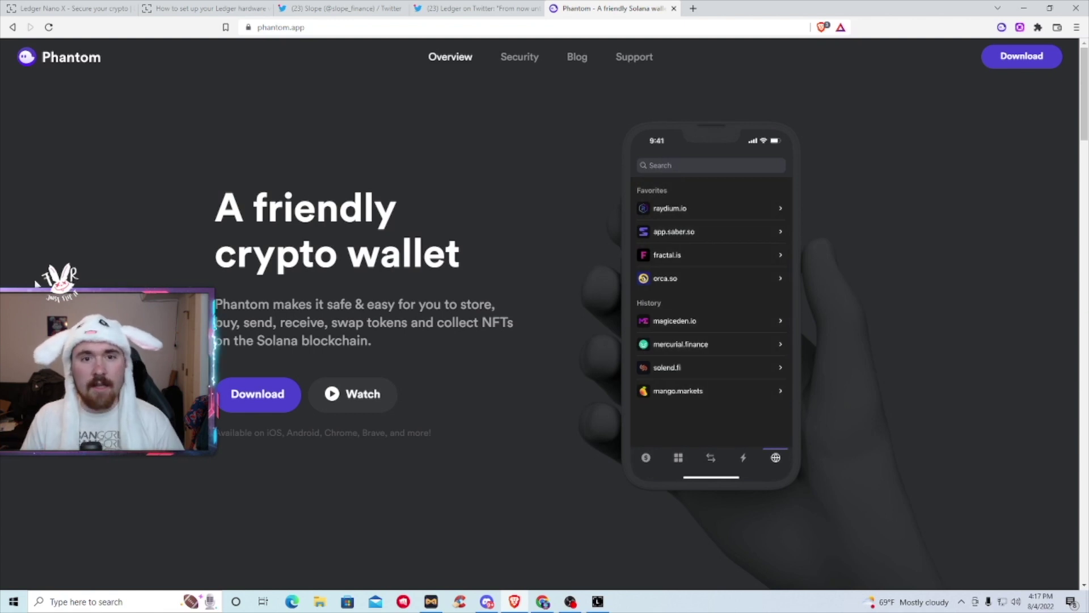
# Scroll down phantom.app and open the Phantom wallet showing Main Wallet's $2.09 balance
pyautogui.scroll(-15, 539, 312)
pyautogui.scroll(-15, 539, 312)
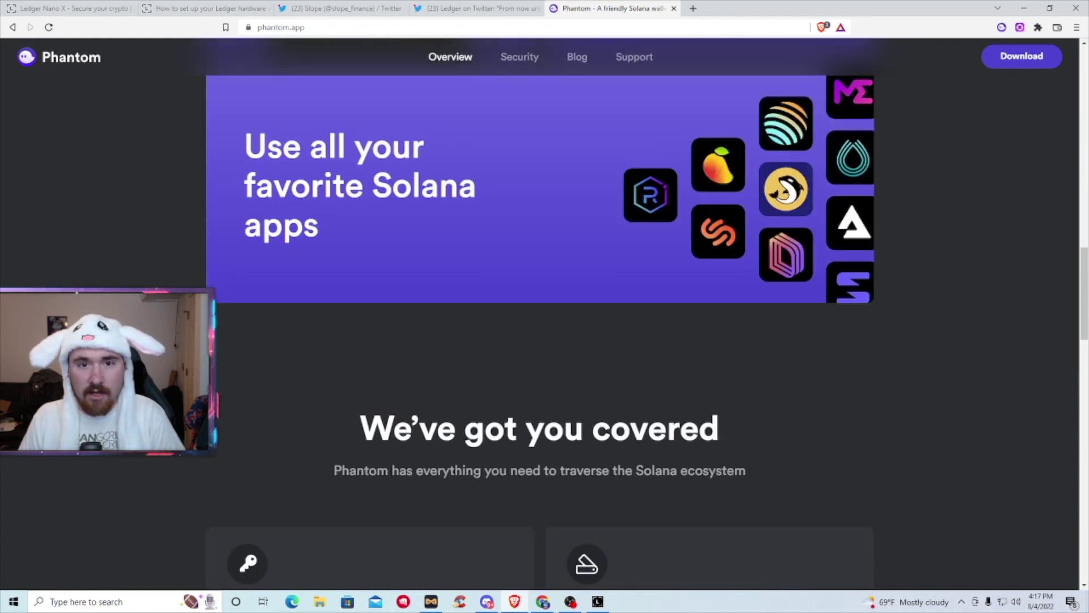
pyautogui.scroll(-10, 539, 312)
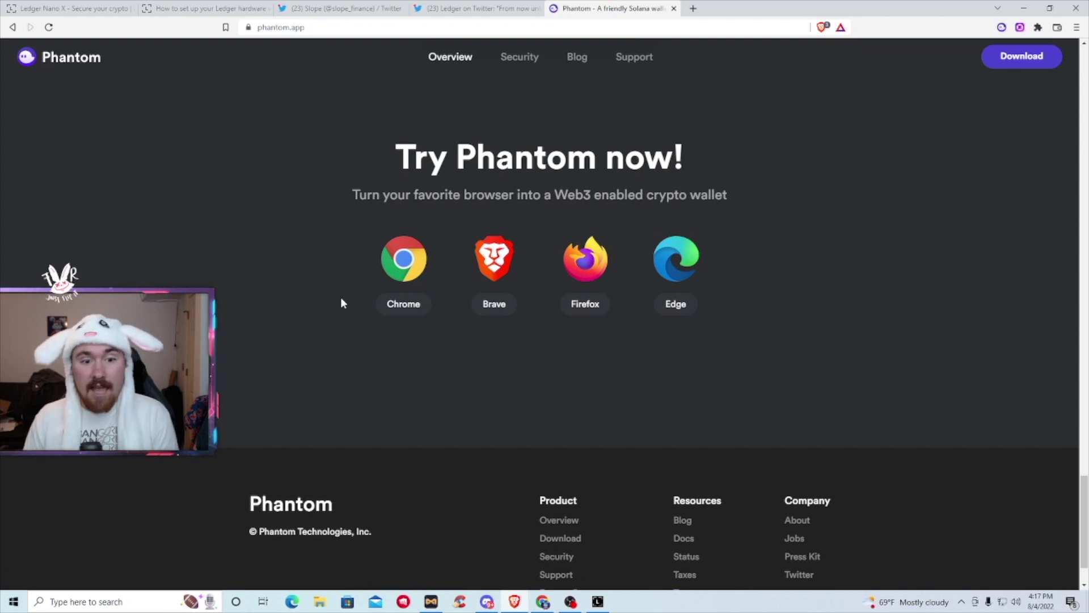
pyautogui.click(1002, 27)
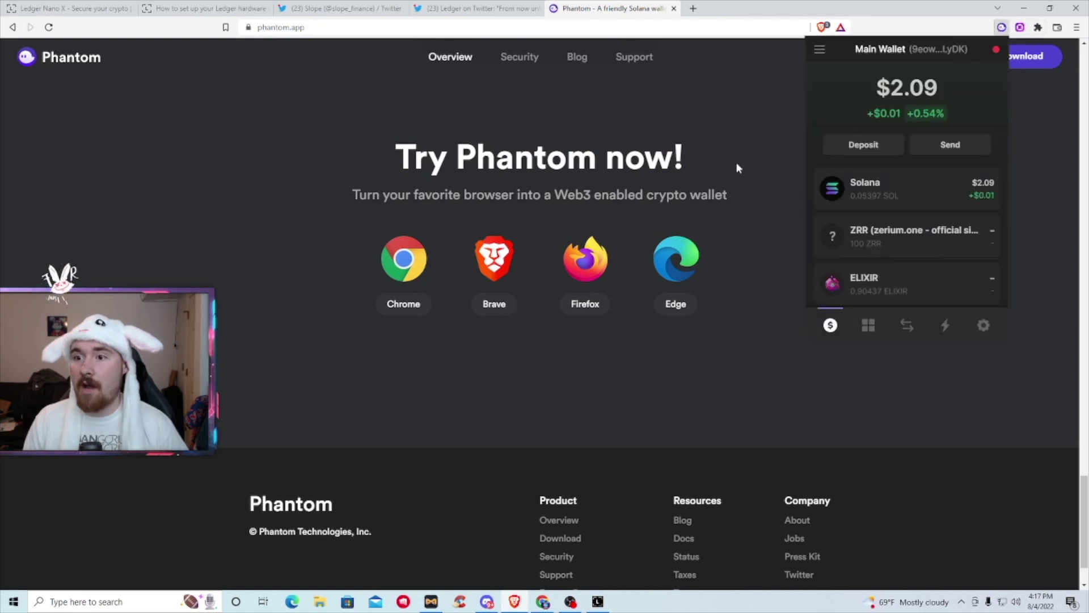
# Switch to the Ledger account, check its collectibles, then bring up Add / Connect Wallet
pyautogui.click(819, 52)
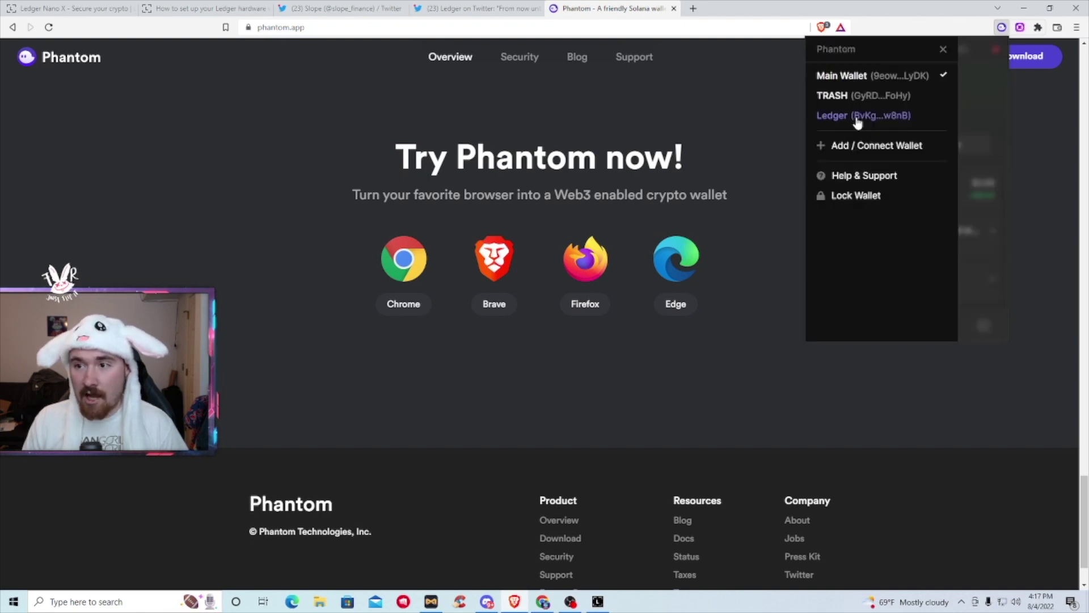
pyautogui.click(857, 120)
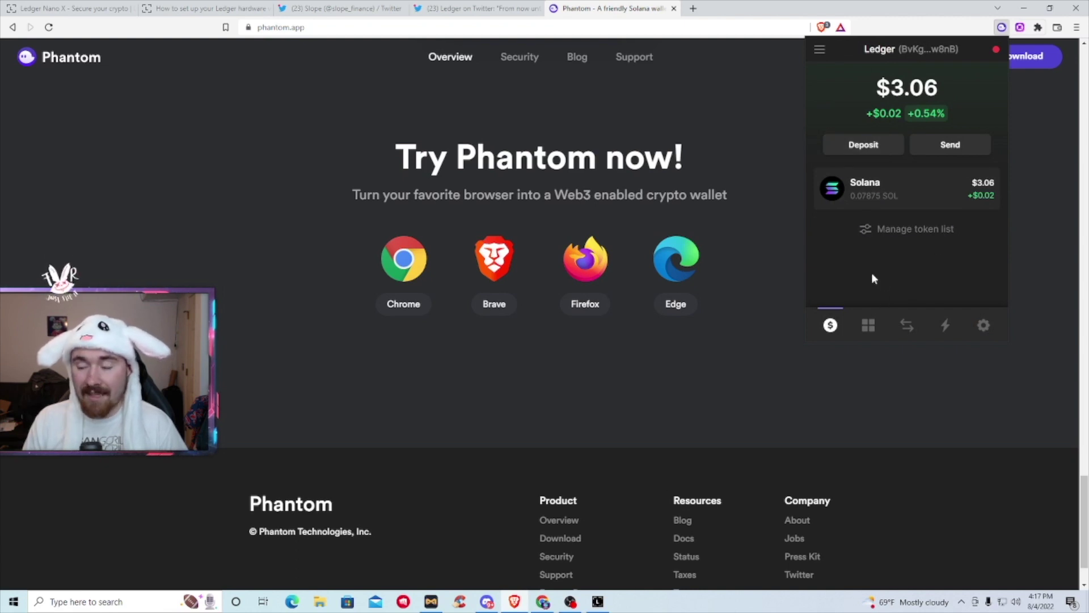
pyautogui.click(869, 326)
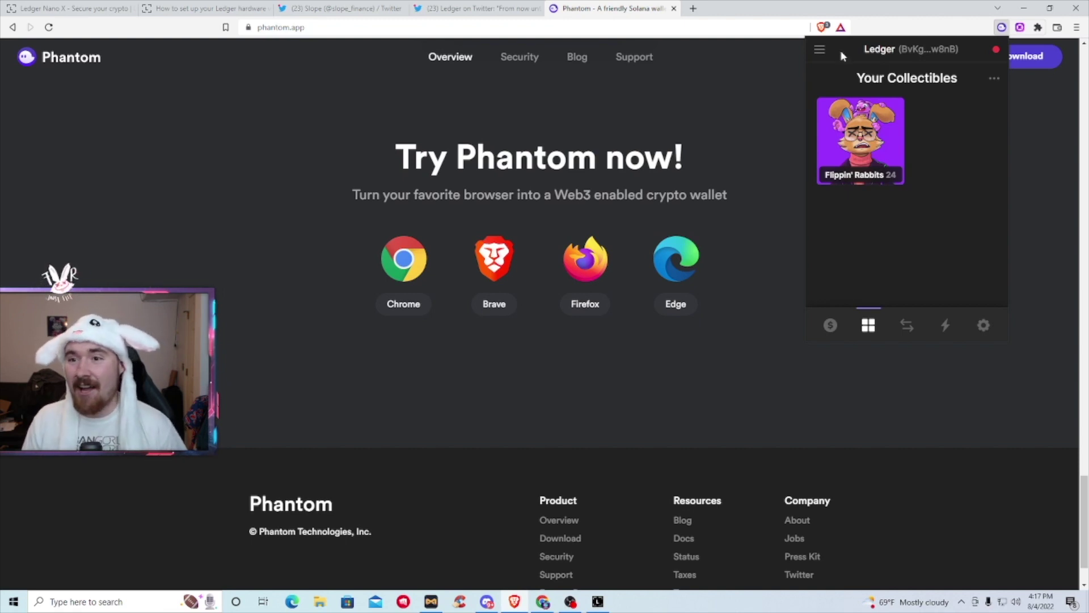
pyautogui.click(820, 51)
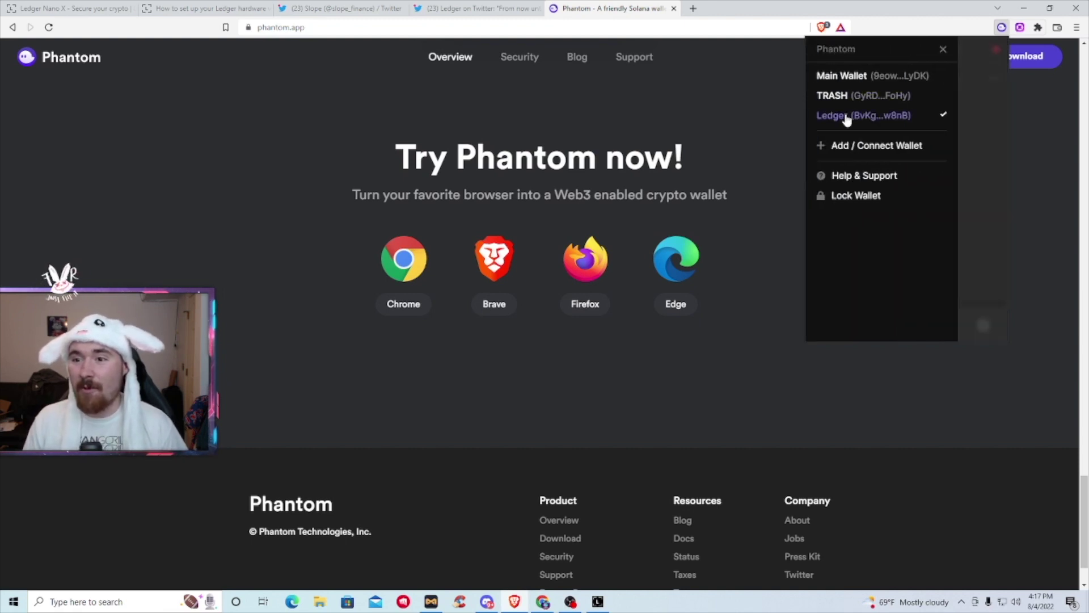
pyautogui.click(854, 151)
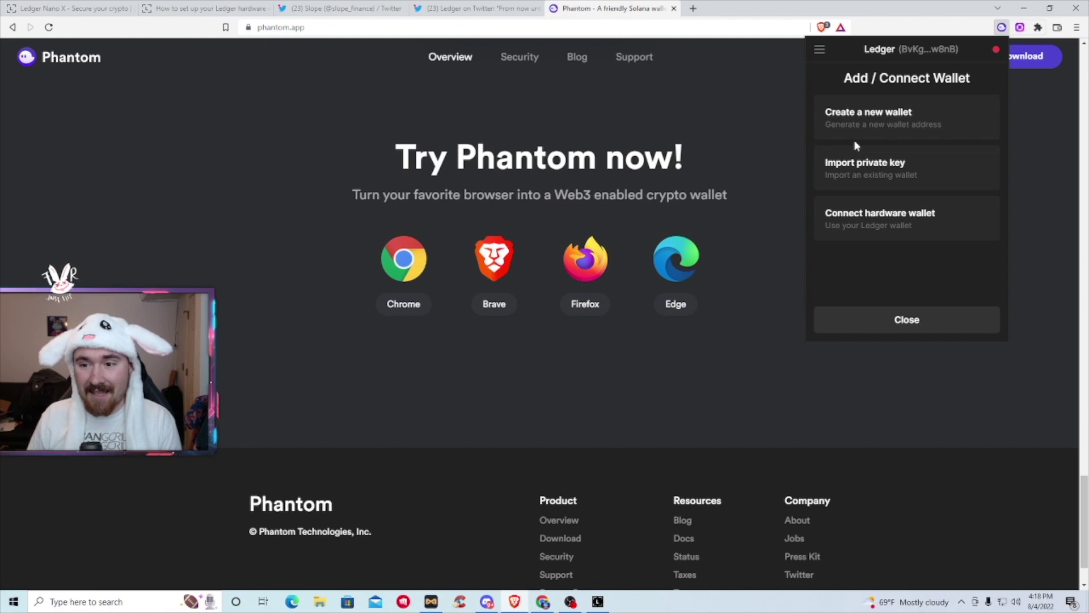
# Connect a hardware wallet by granting the browser access to the Nano X
pyautogui.click(885, 222)
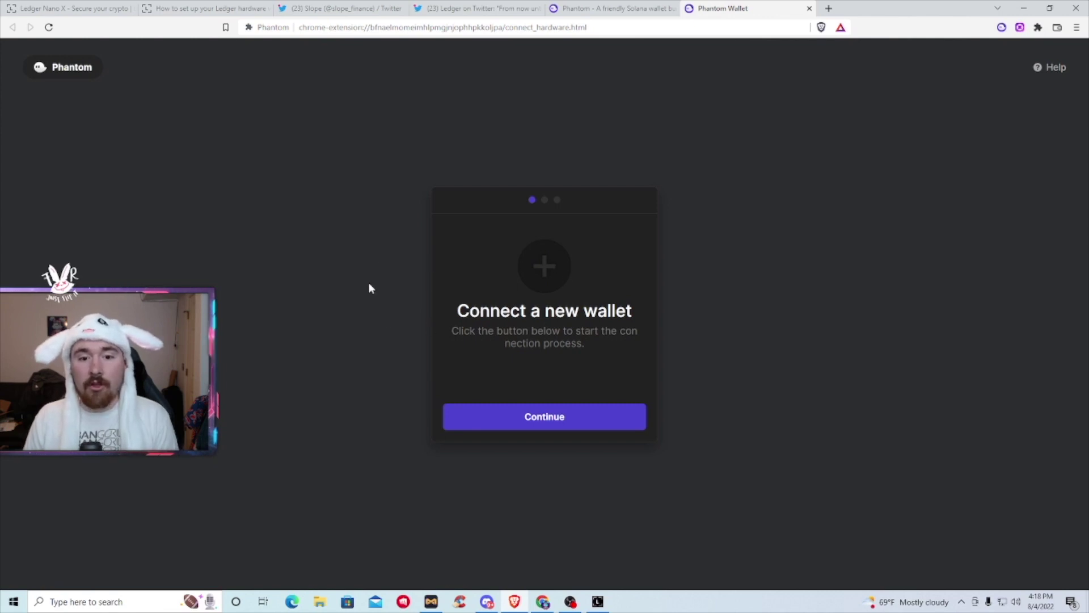
pyautogui.click(532, 420)
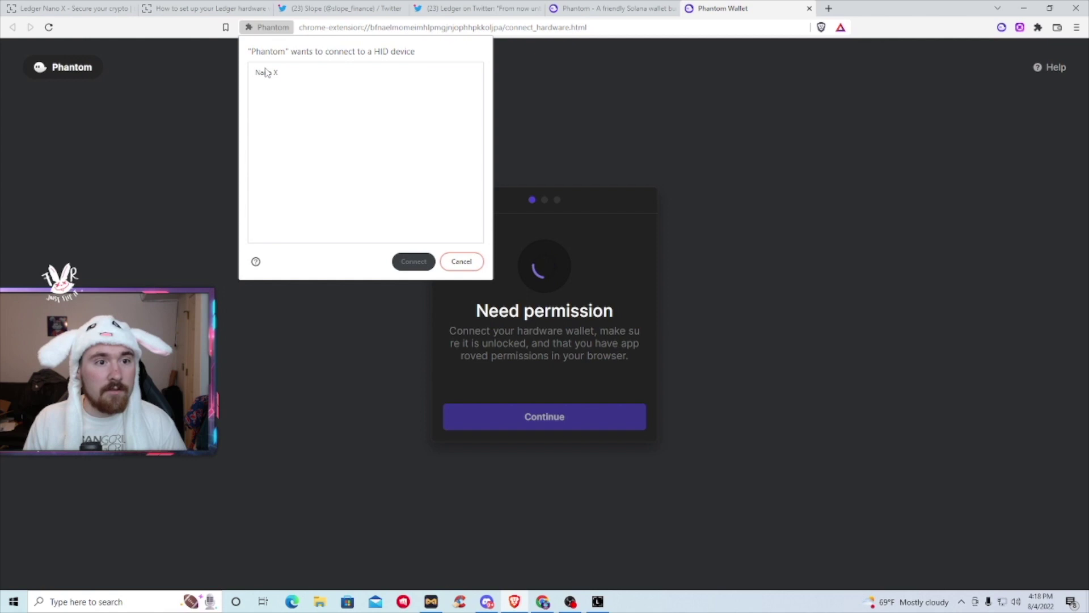
pyautogui.click(274, 74)
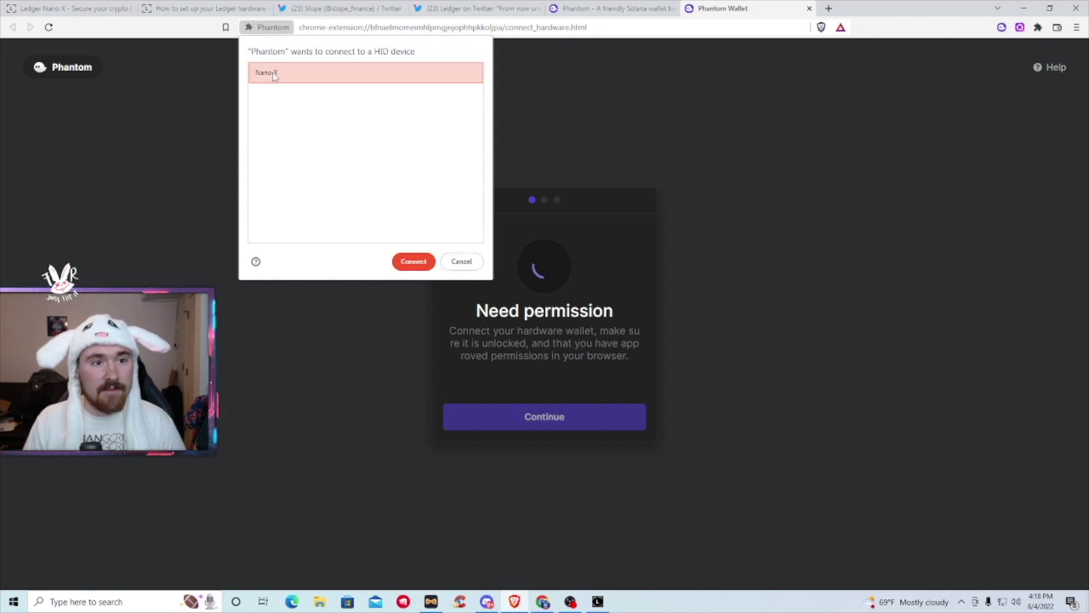
pyautogui.click(413, 262)
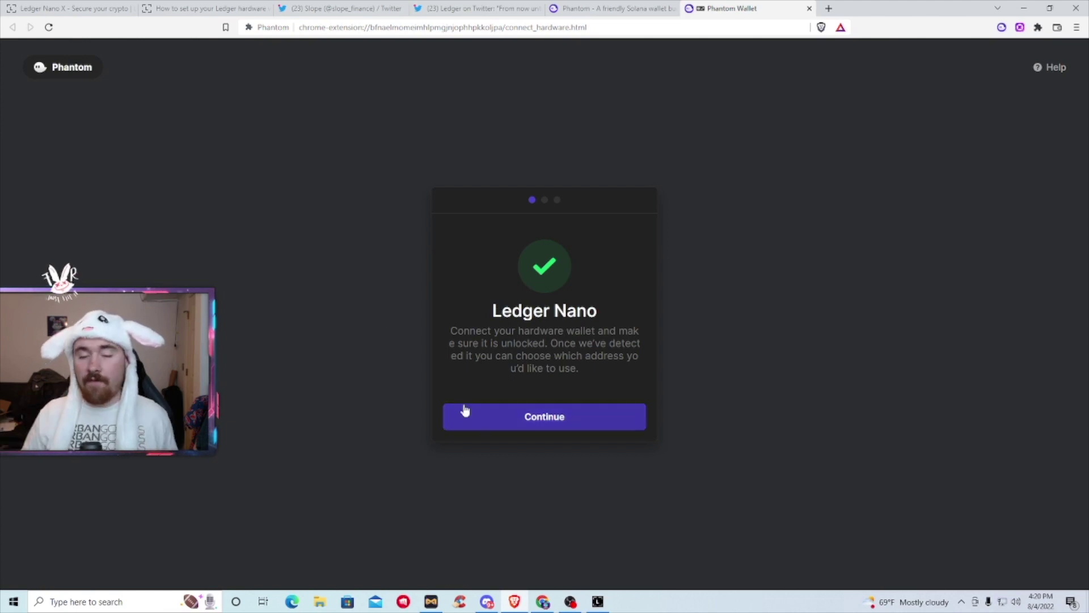
# Add the Ledger address on derivation path 44'/501'/0, then view the new Ledger 2 account
pyautogui.click(556, 429)
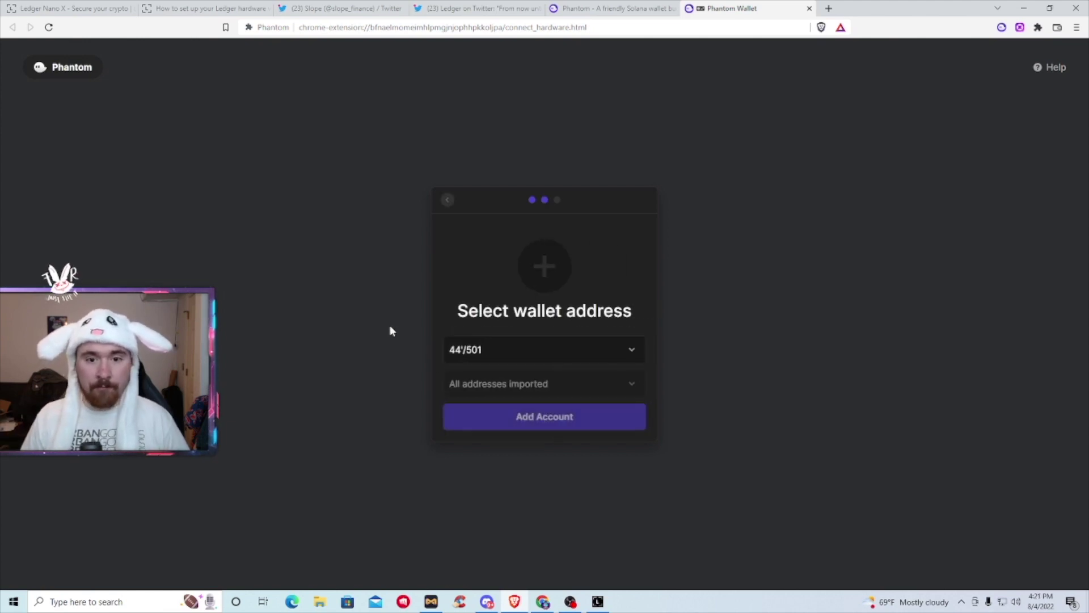
pyautogui.click(516, 357)
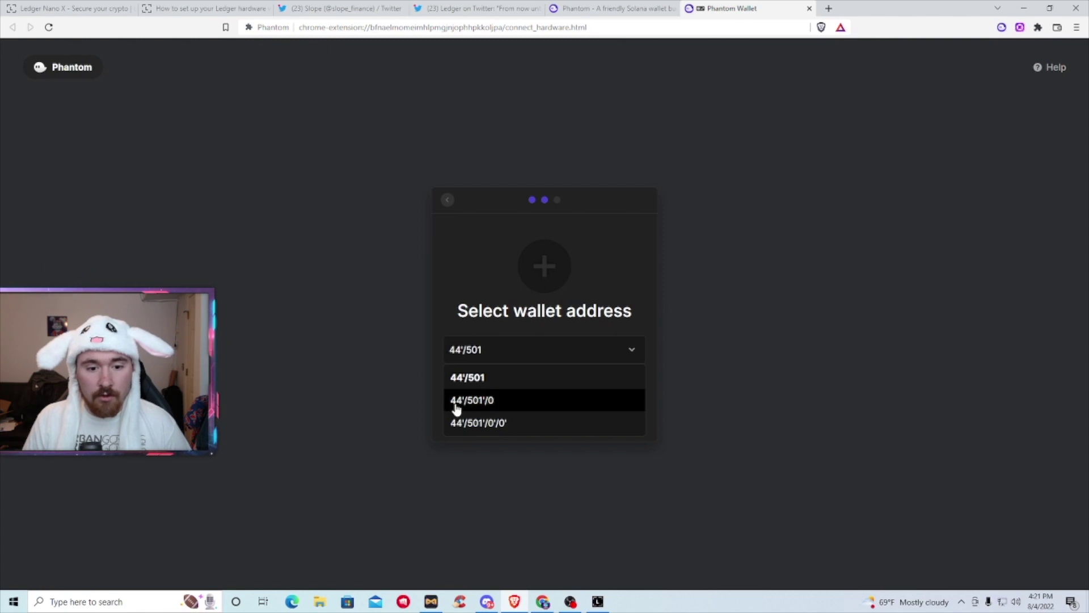
pyautogui.click(492, 403)
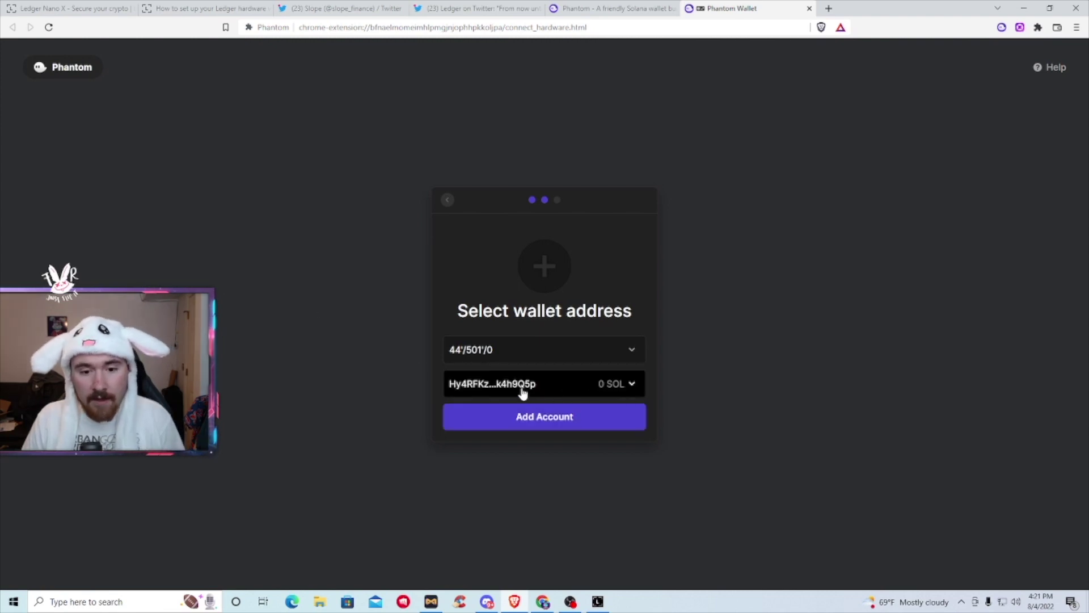
pyautogui.click(543, 420)
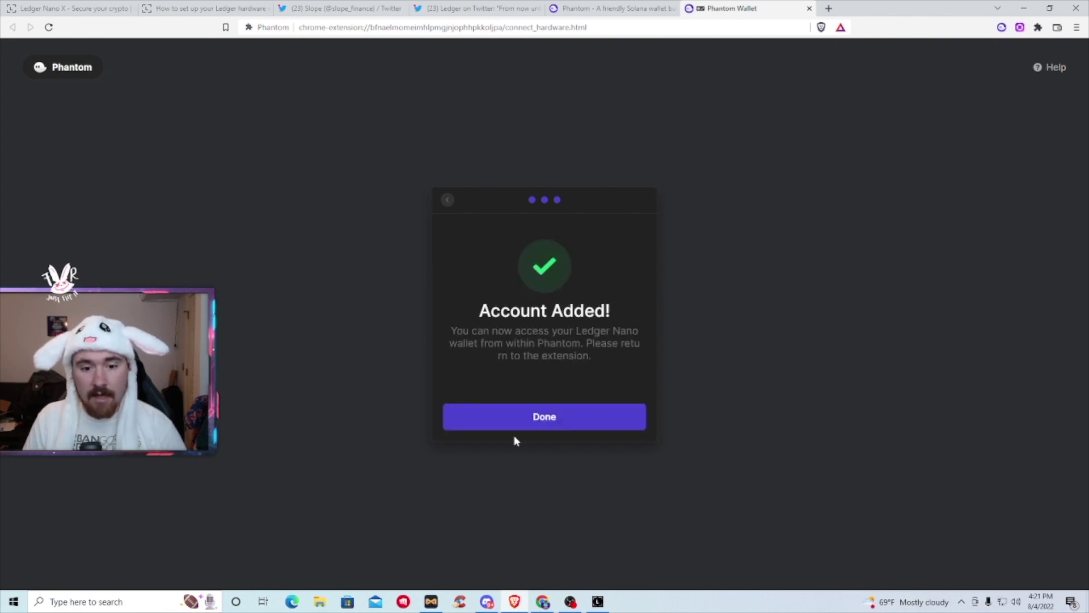
pyautogui.click(526, 420)
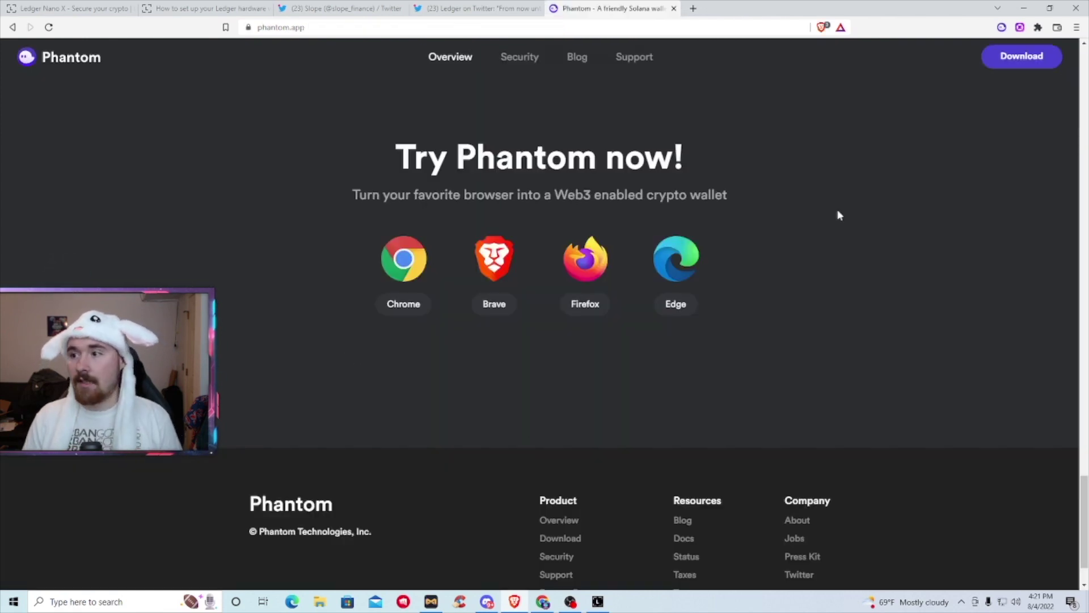
pyautogui.click(1001, 28)
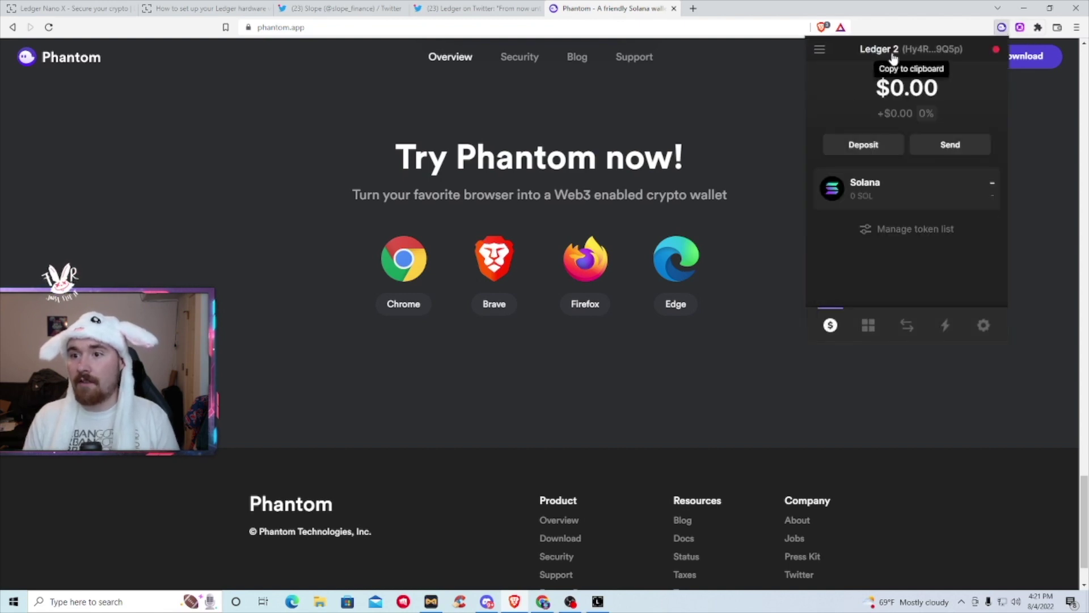
# Rename the Ledger 2 account to 'NFTS #2' in settings and confirm it in the account list
pyautogui.click(994, 325)
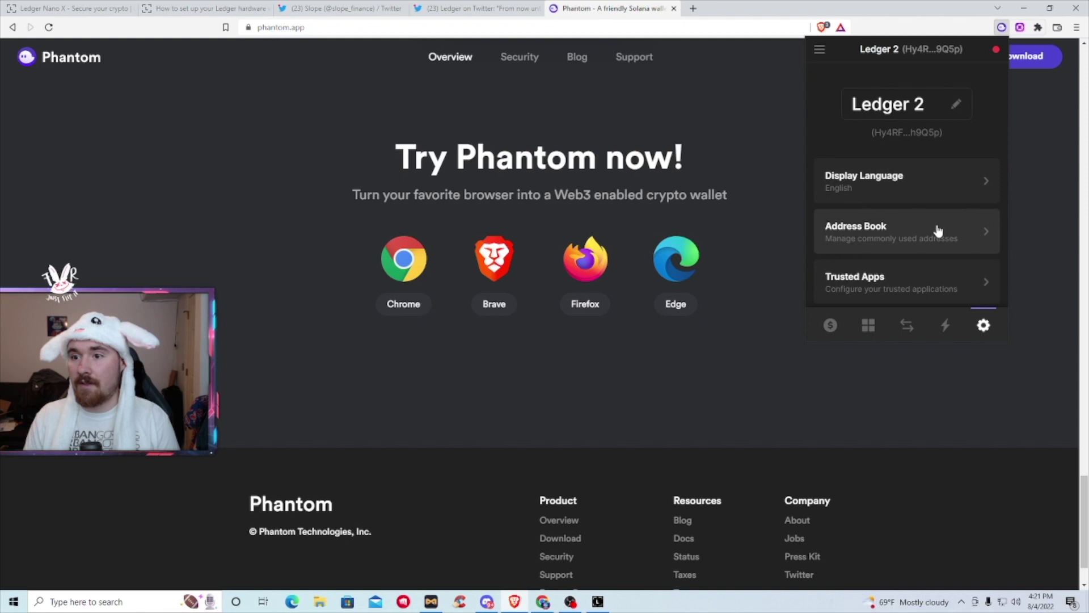
pyautogui.moveTo(924, 104); pyautogui.dragTo(822, 117)
pyautogui.moveTo(924, 104); pyautogui.dragTo(832, 103)
pyautogui.write('NFTS #2')
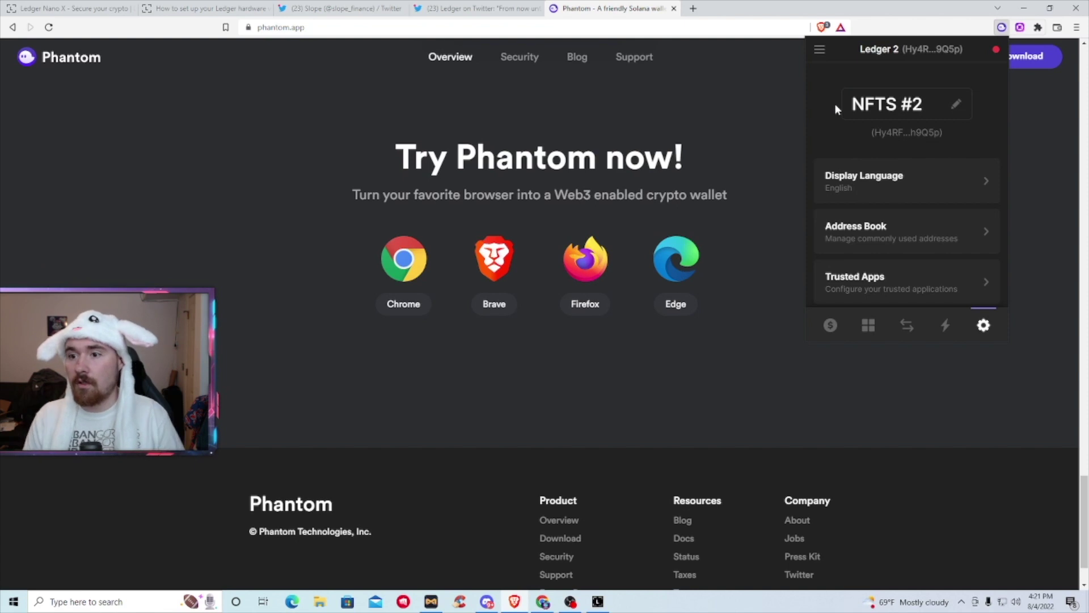
pyautogui.click(819, 49)
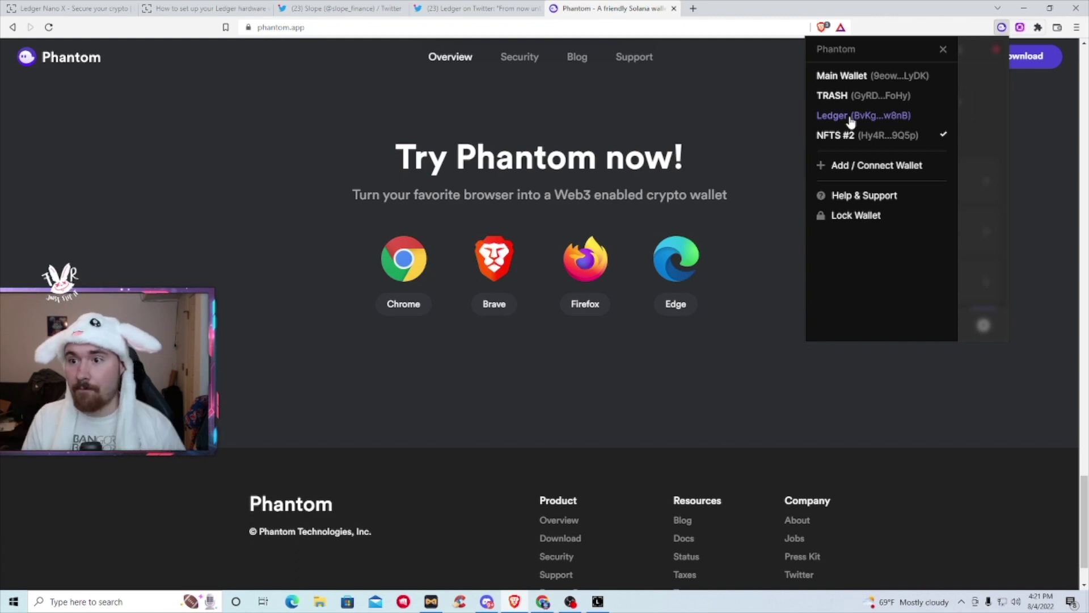
pyautogui.click(991, 118)
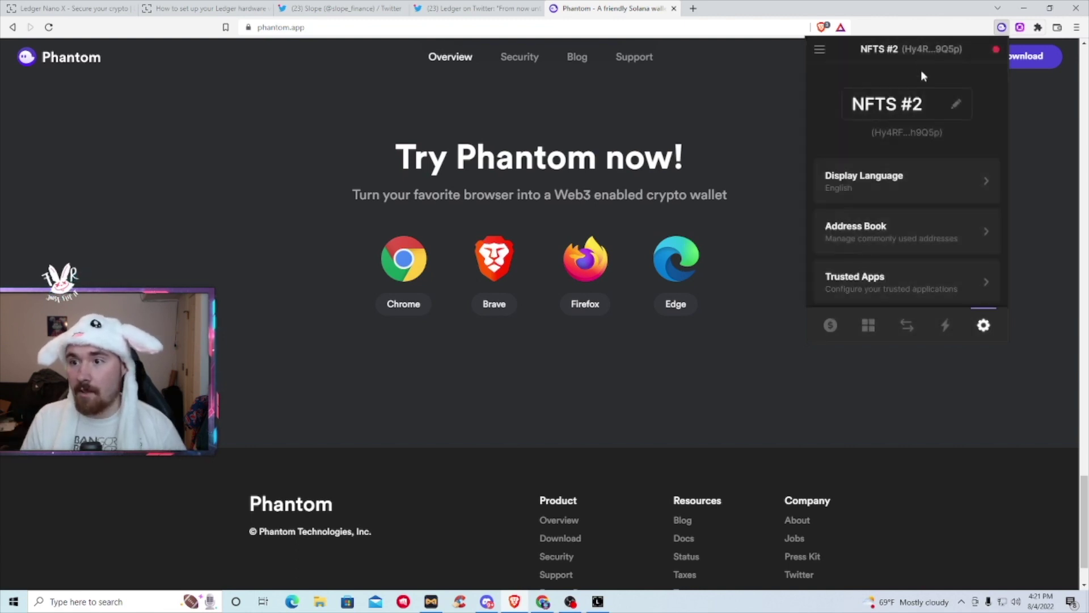
# Copy the NFTS #2 address and send SOL to it from Main Wallet, leaving 0.00397 SOL
pyautogui.click(931, 51)
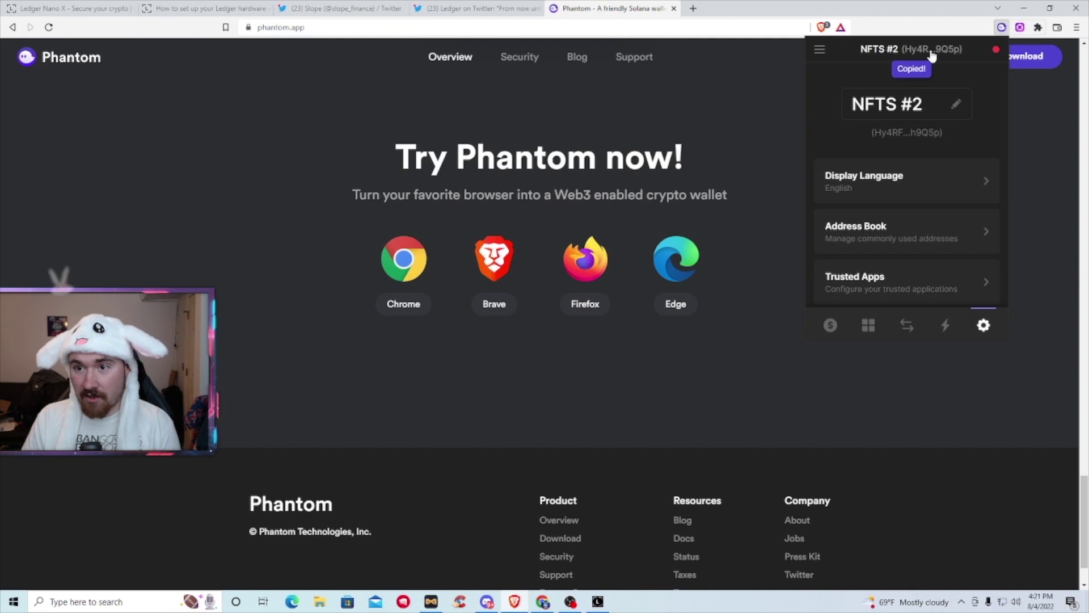
pyautogui.click(819, 49)
pyautogui.click(854, 76)
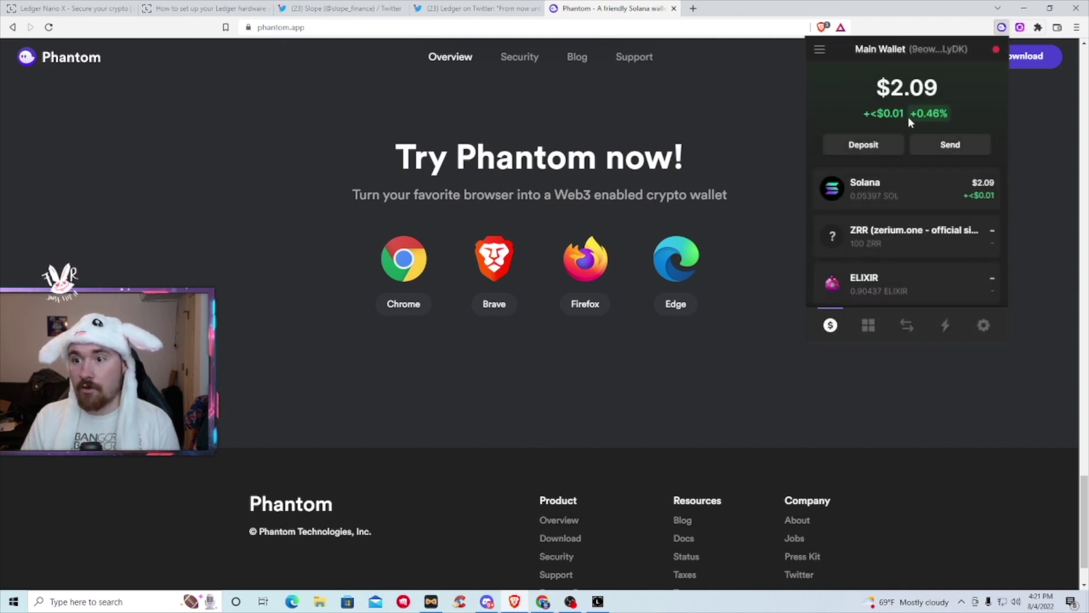
pyautogui.click(888, 187)
pyautogui.click(926, 170)
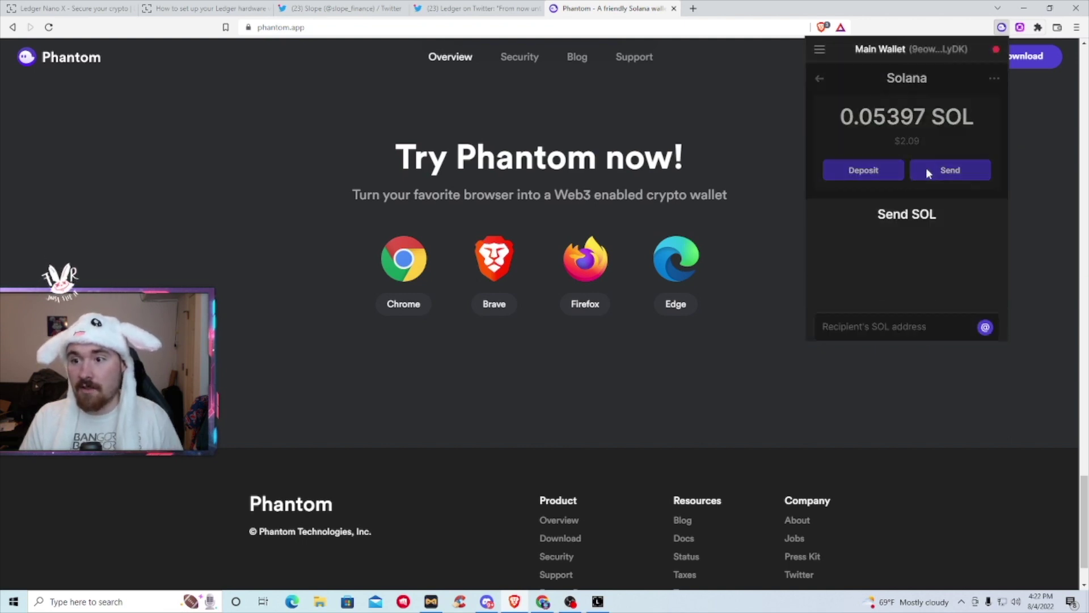
pyautogui.hotkey('ctrl', 'v')
pyautogui.click(885, 226)
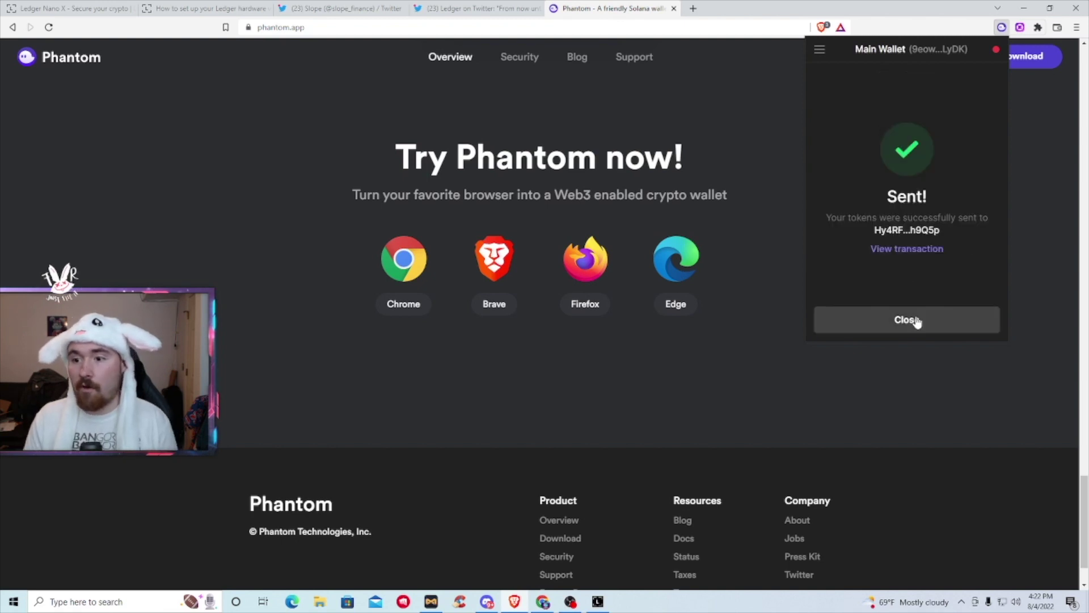
pyautogui.click(917, 321)
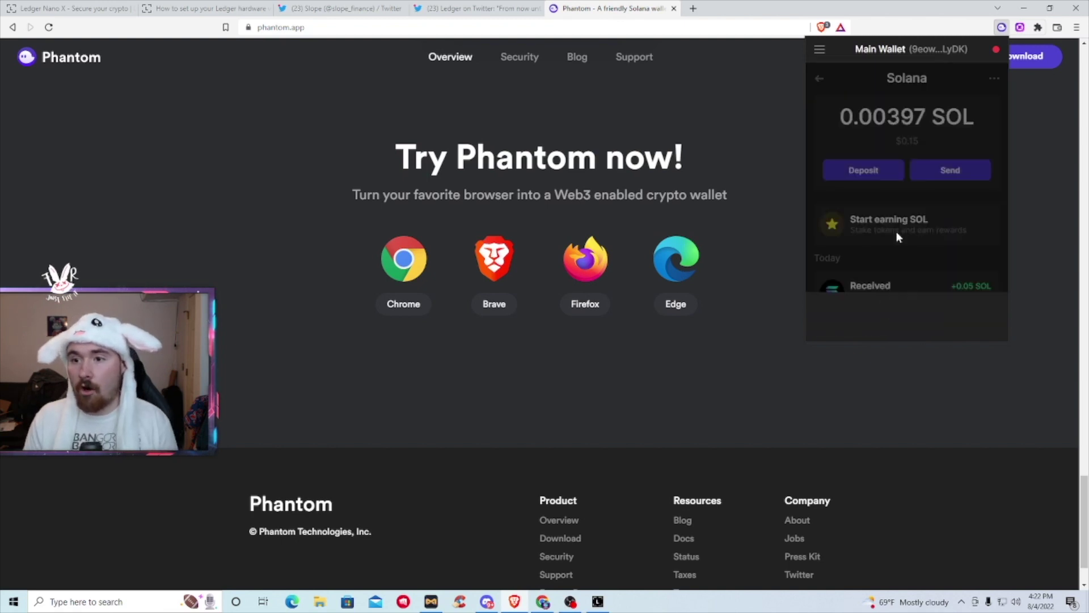
pyautogui.click(819, 50)
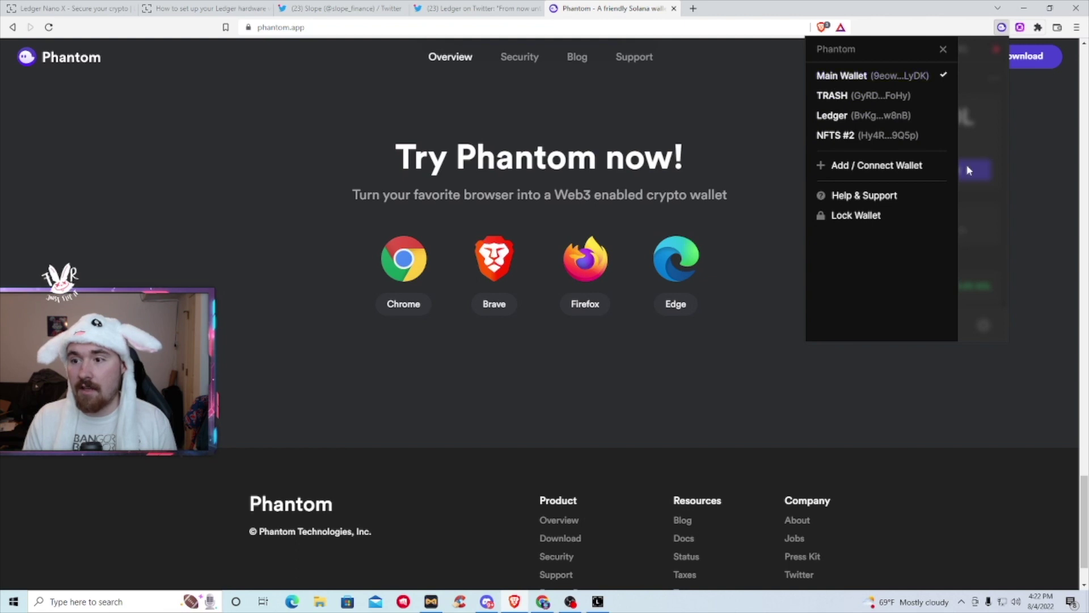
# Find the Moonly #948 NFT among Main Wallet's collectibles and open its details
pyautogui.click(976, 180)
pyautogui.click(869, 325)
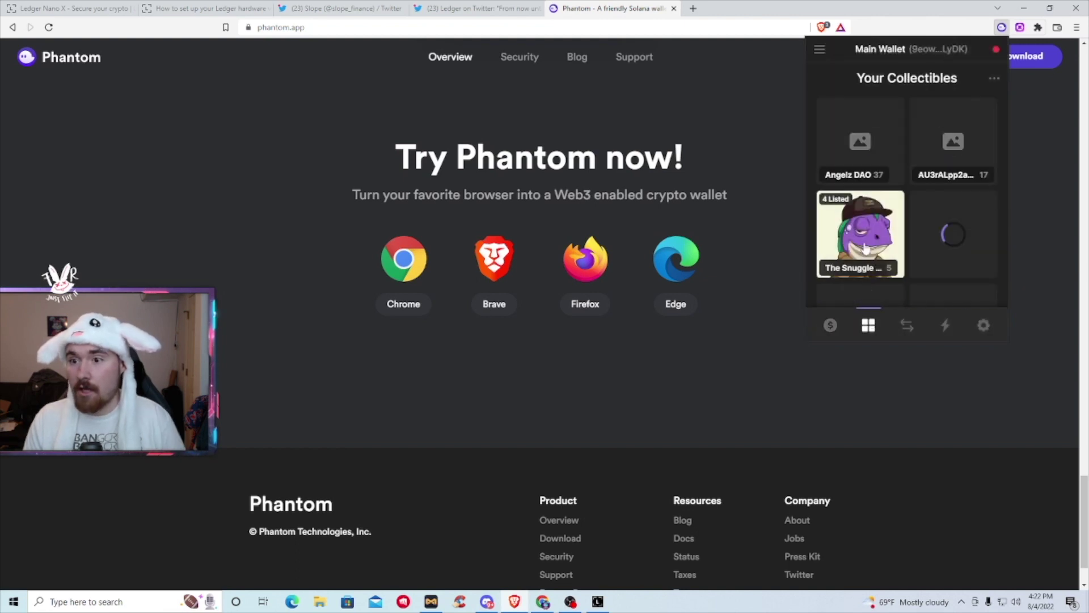
pyautogui.scroll(-5, 922, 187)
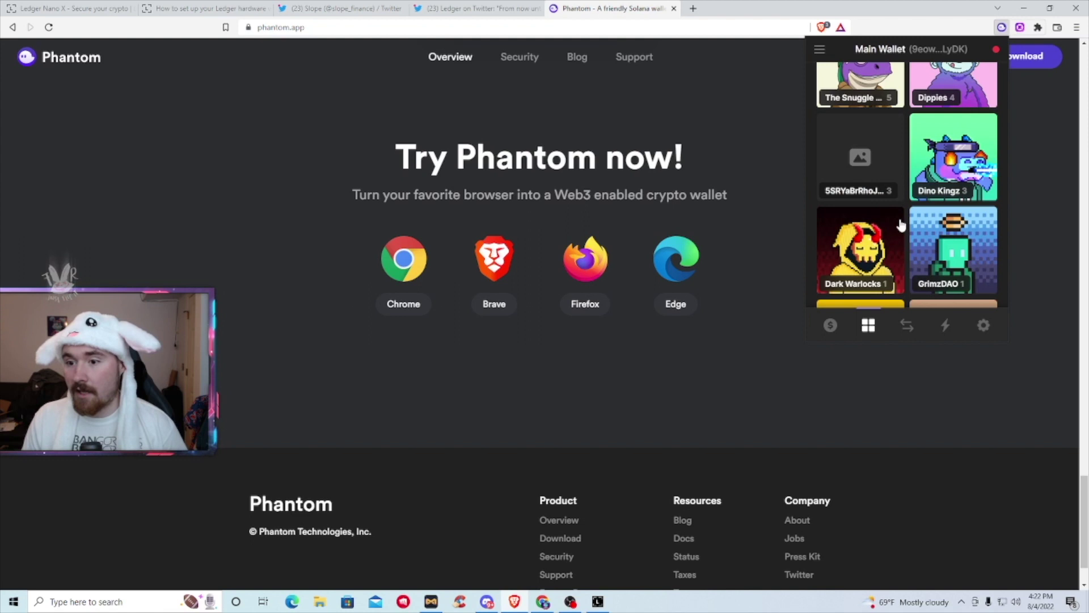
pyautogui.scroll(-1, 905, 227)
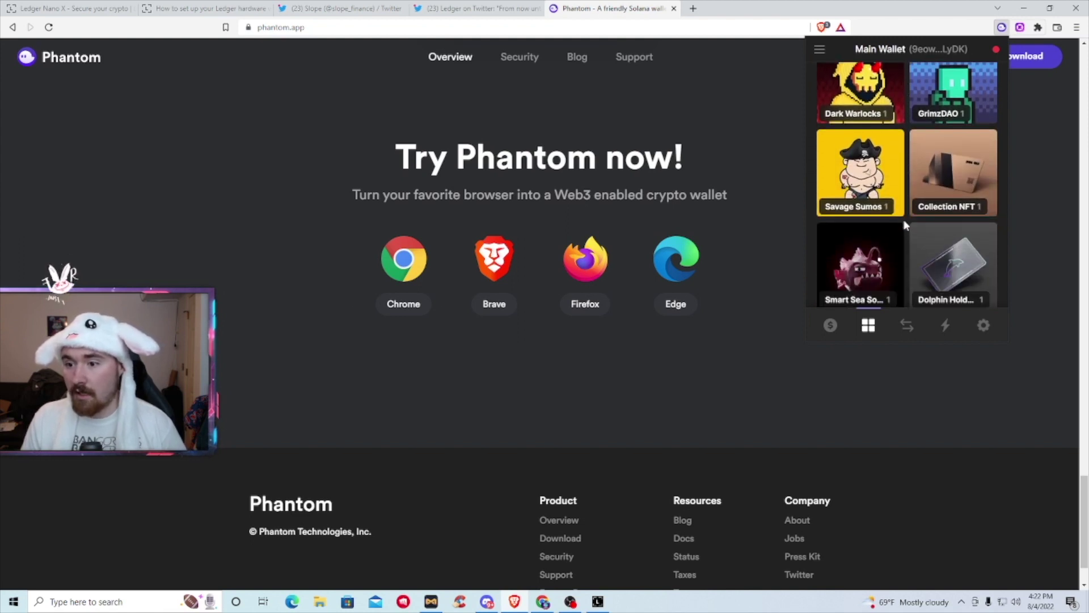
pyautogui.scroll(-3, 904, 226)
pyautogui.scroll(-4, 904, 226)
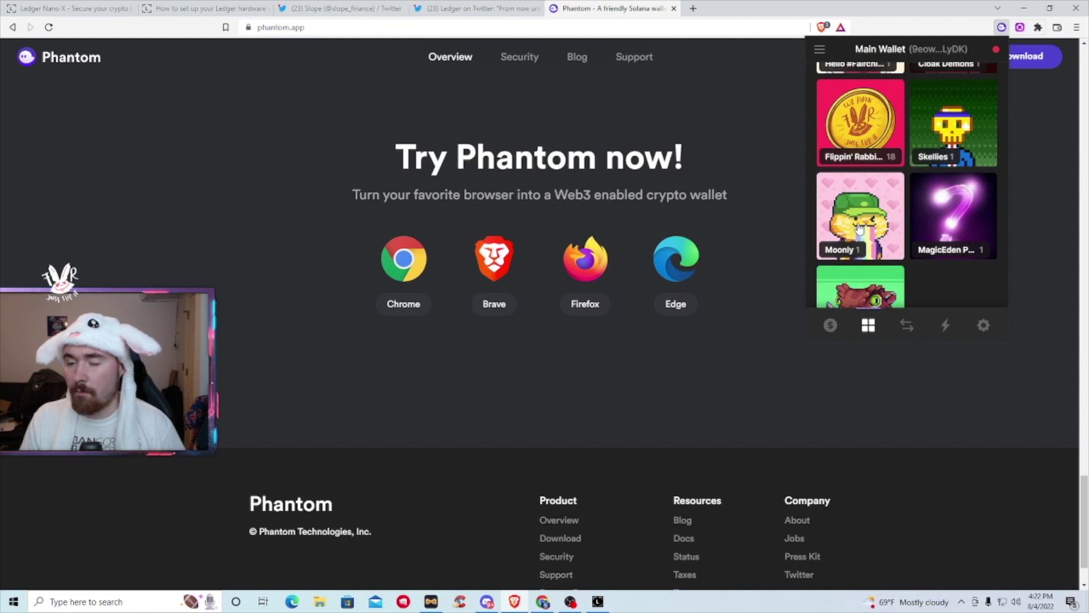
pyautogui.click(857, 222)
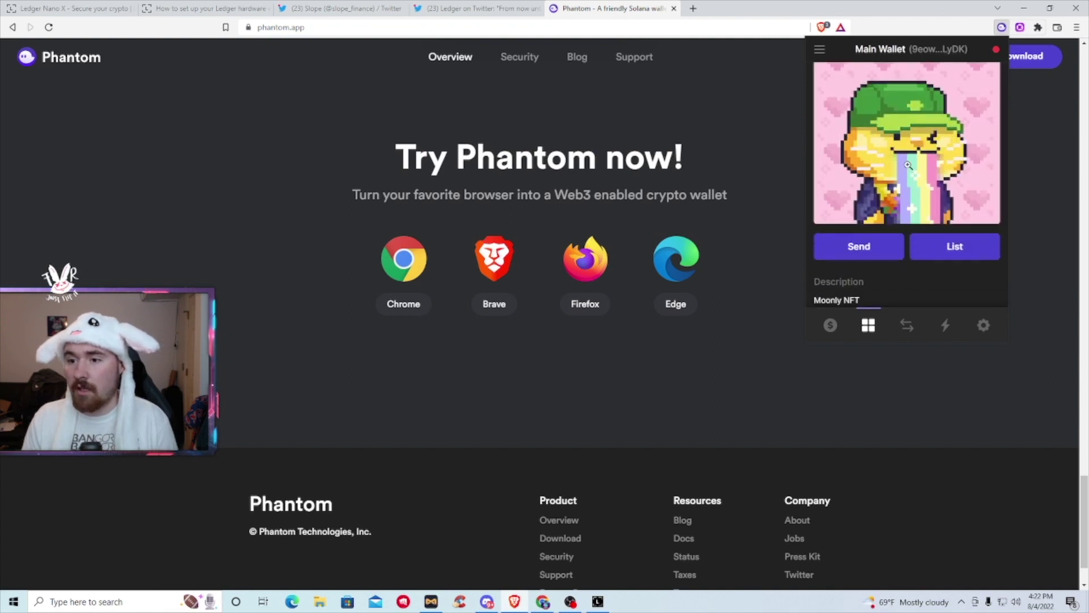
# Send Moonly #948 to the NFTS #2 address and confirm the transfer
pyautogui.click(846, 254)
pyautogui.hotkey('ctrl', 'v')
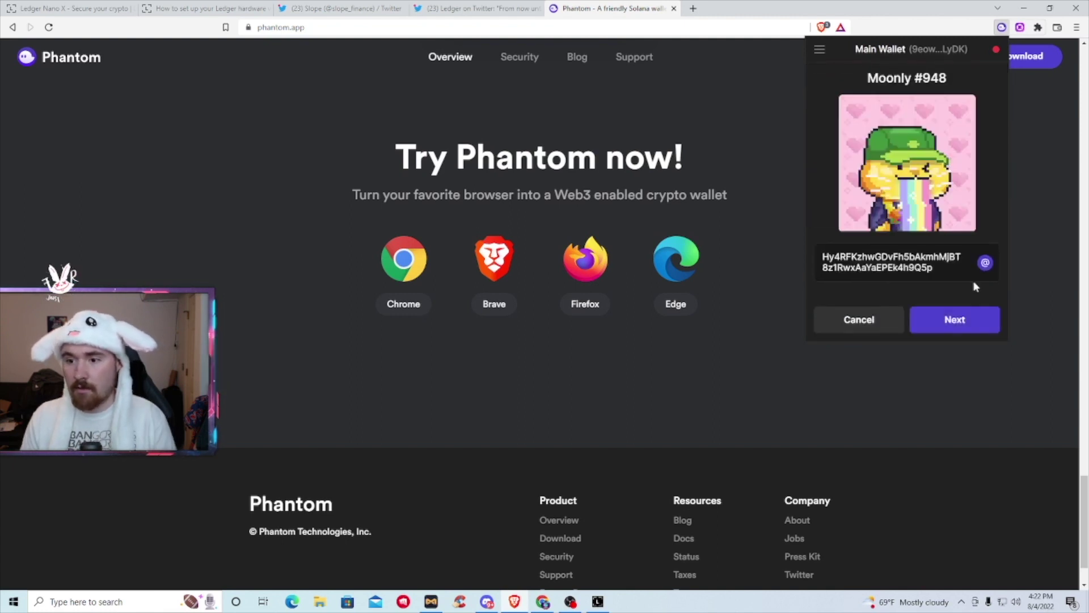
pyautogui.click(957, 320)
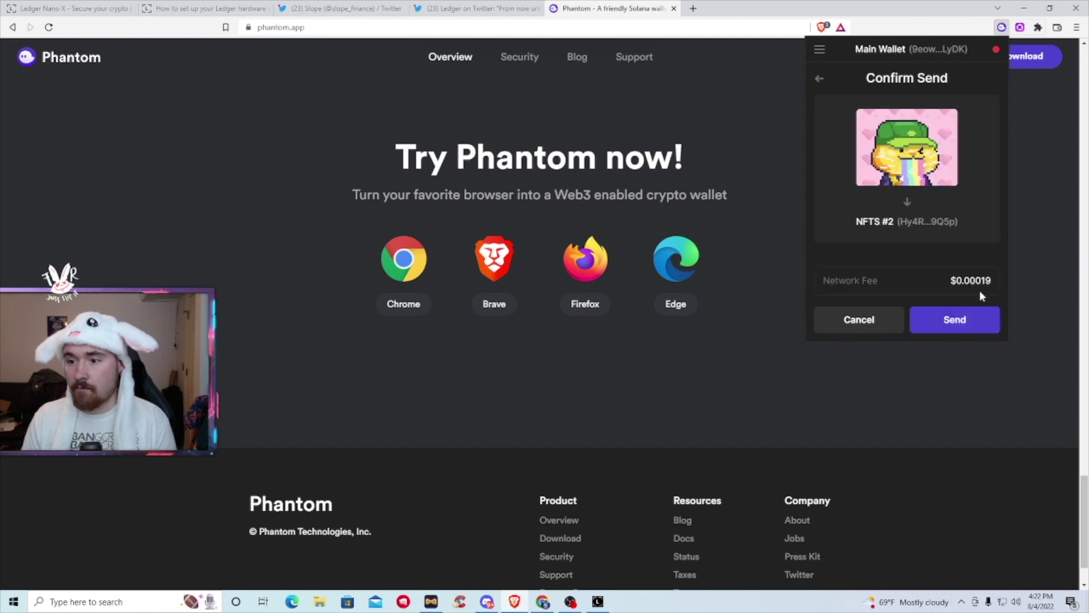
pyautogui.click(953, 321)
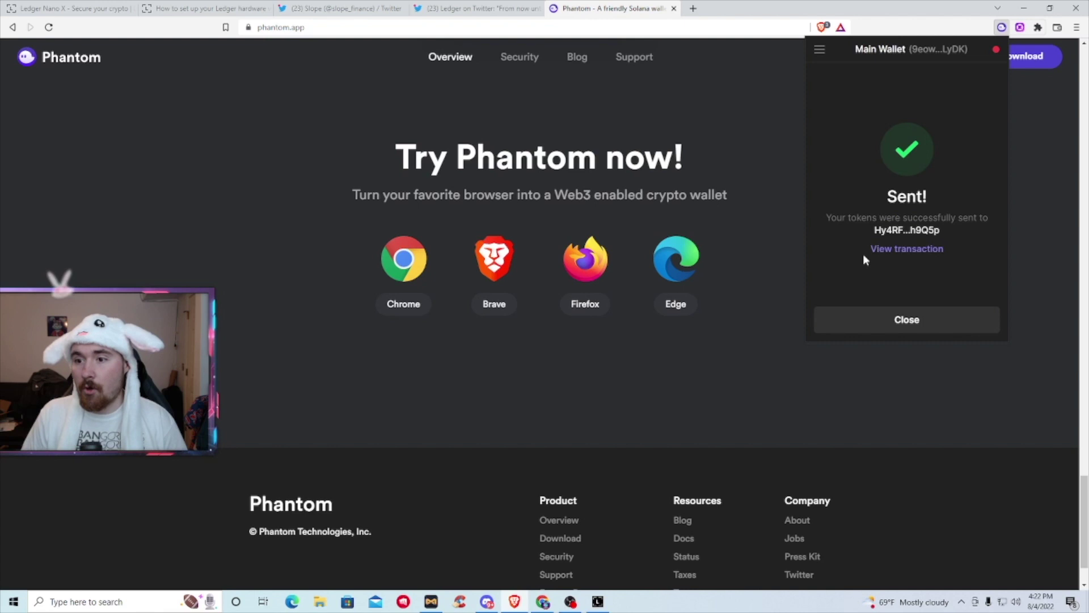
# Switch to the NFTS #2 account and check its Collectibles and Activity
pyautogui.click(907, 318)
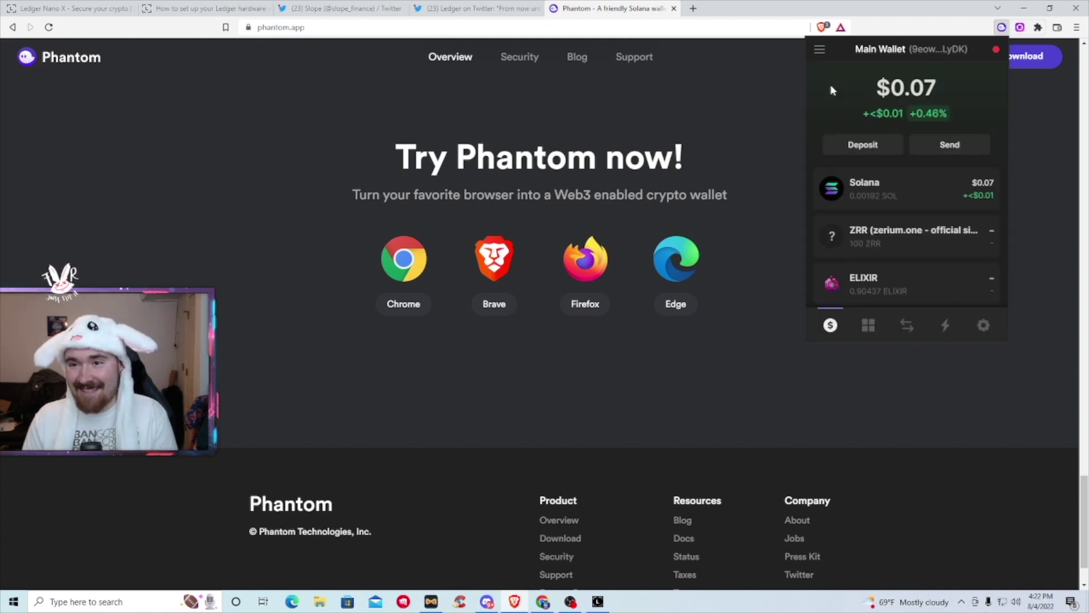
pyautogui.click(819, 51)
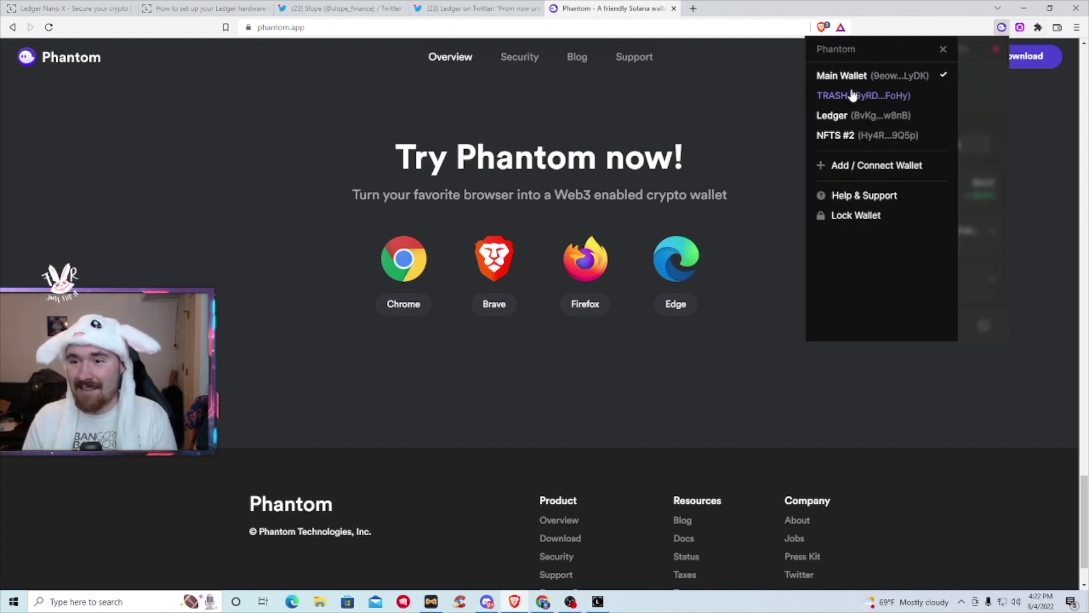
pyautogui.click(855, 138)
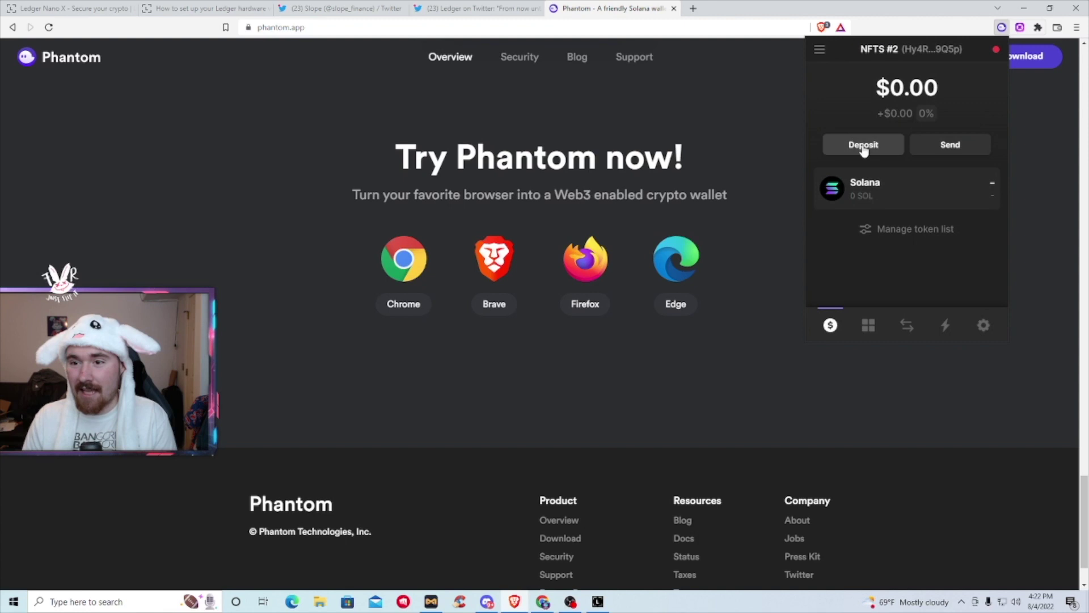
pyautogui.click(869, 325)
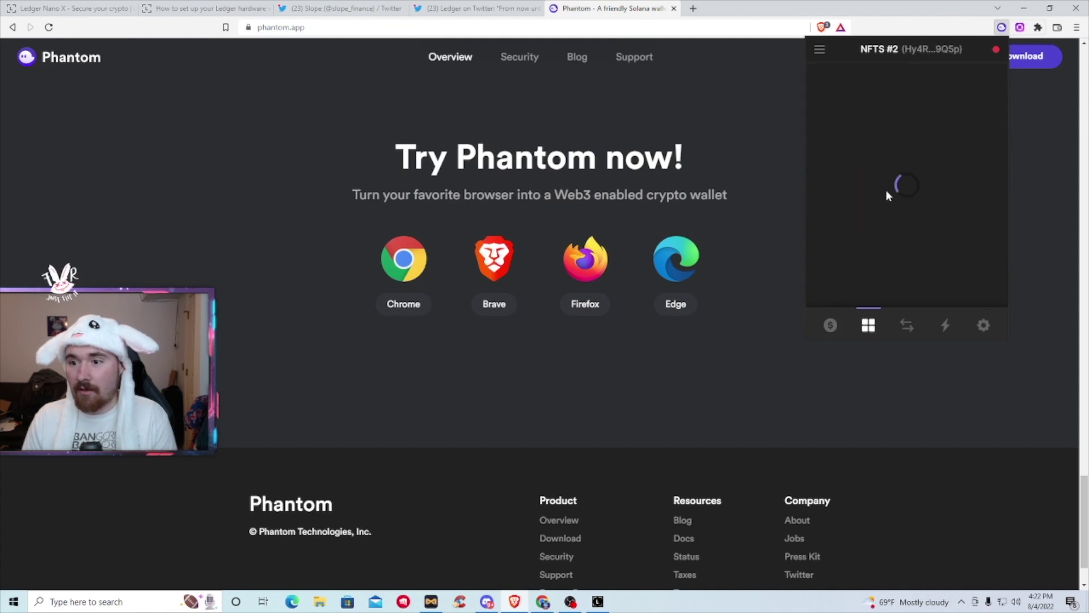
pyautogui.click(943, 326)
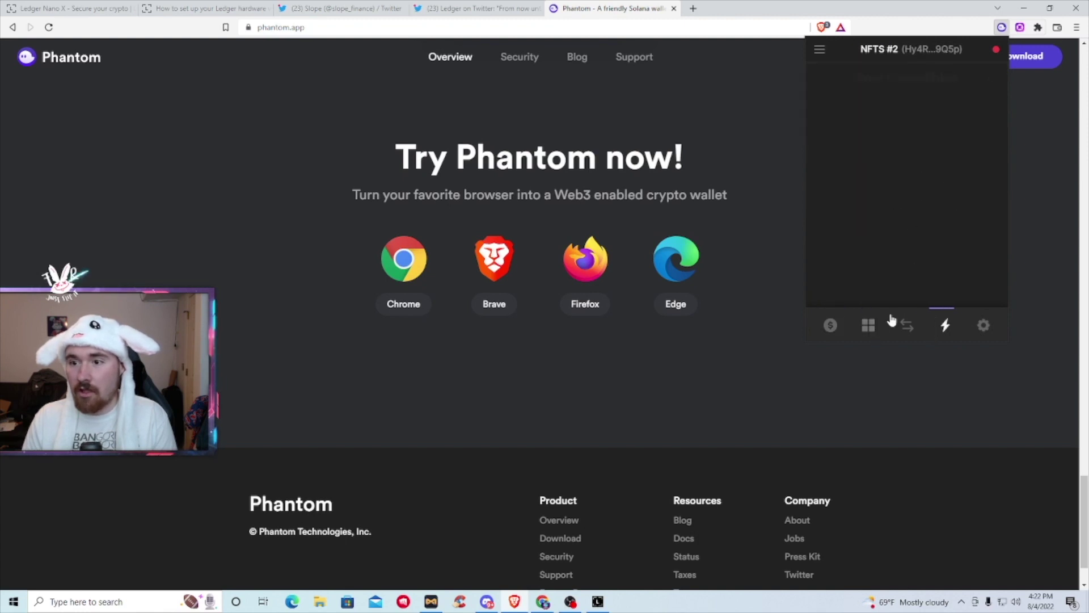
# Refresh the wallet and open NFTS #2's completed receipt of Moonly #948 from Main Wallet
pyautogui.click(777, 192)
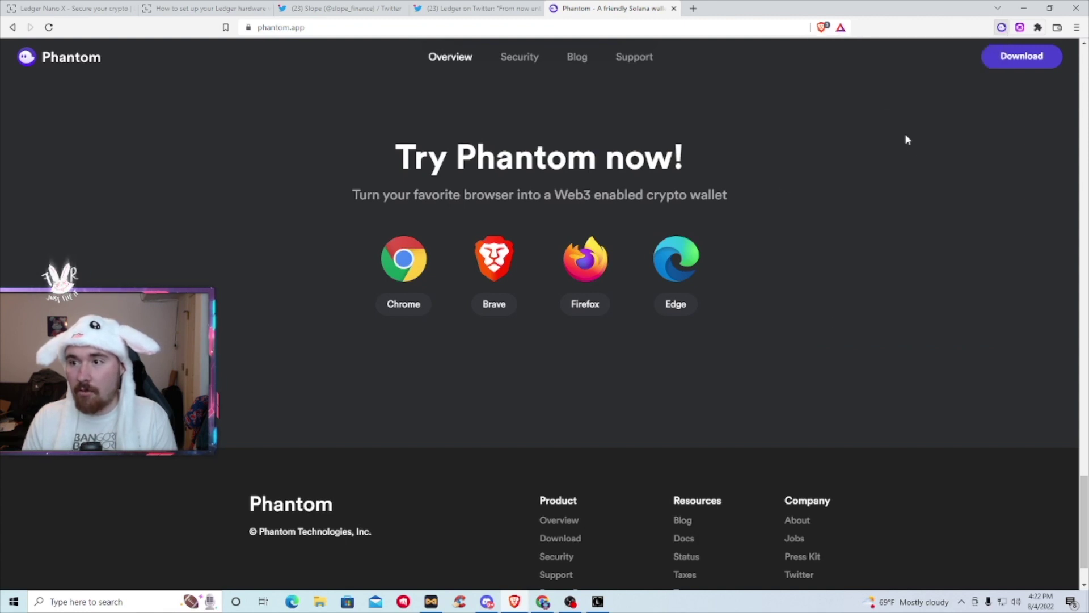
pyautogui.click(999, 28)
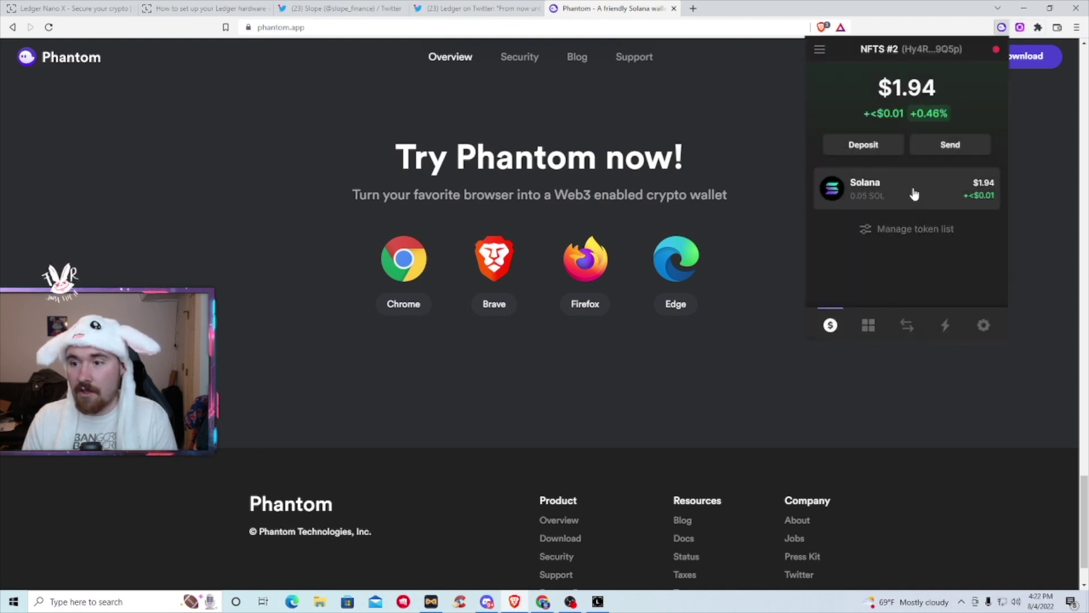
pyautogui.click(941, 328)
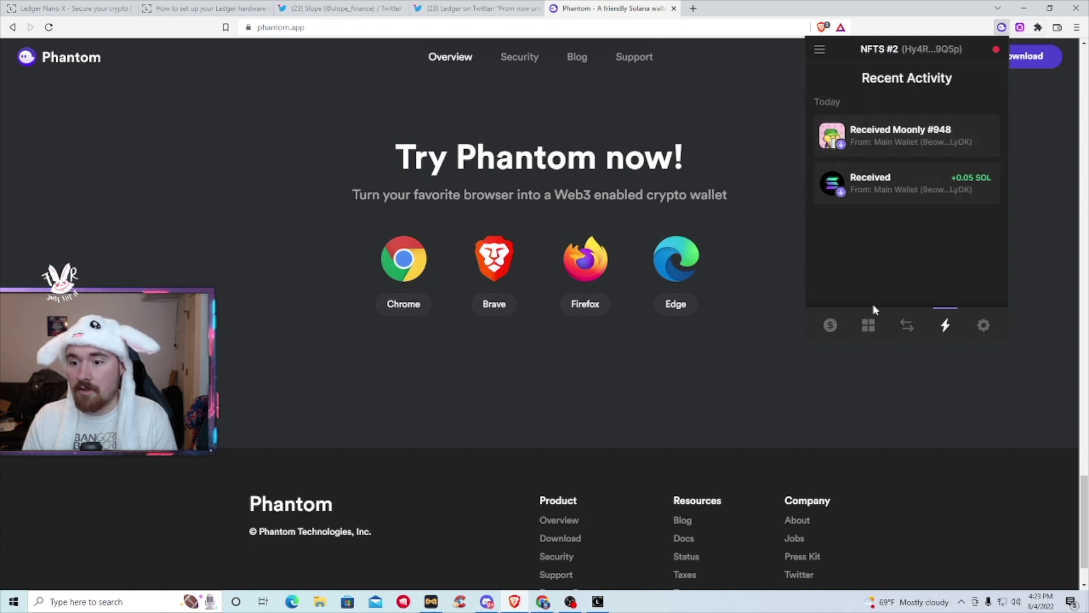
pyautogui.click(868, 324)
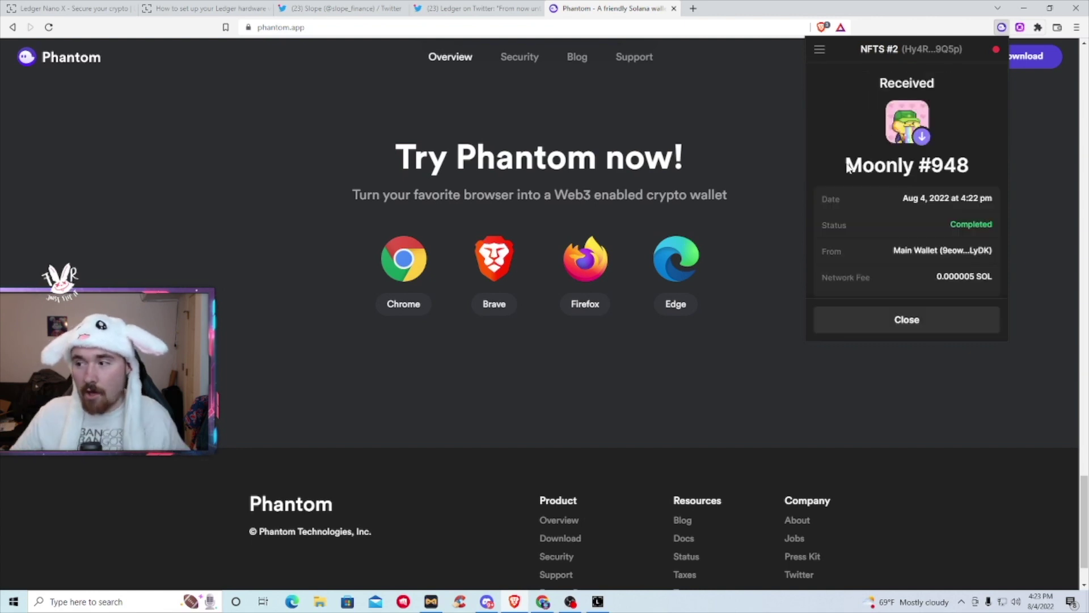